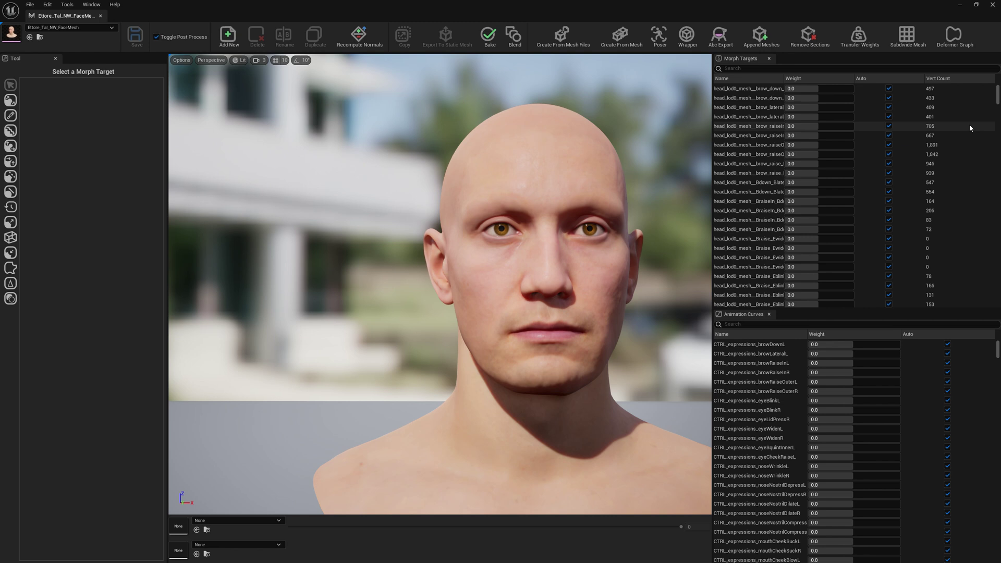
Step: Launch the Poser for the MetaHuman face mesh to display its facial bones
click(660, 36)
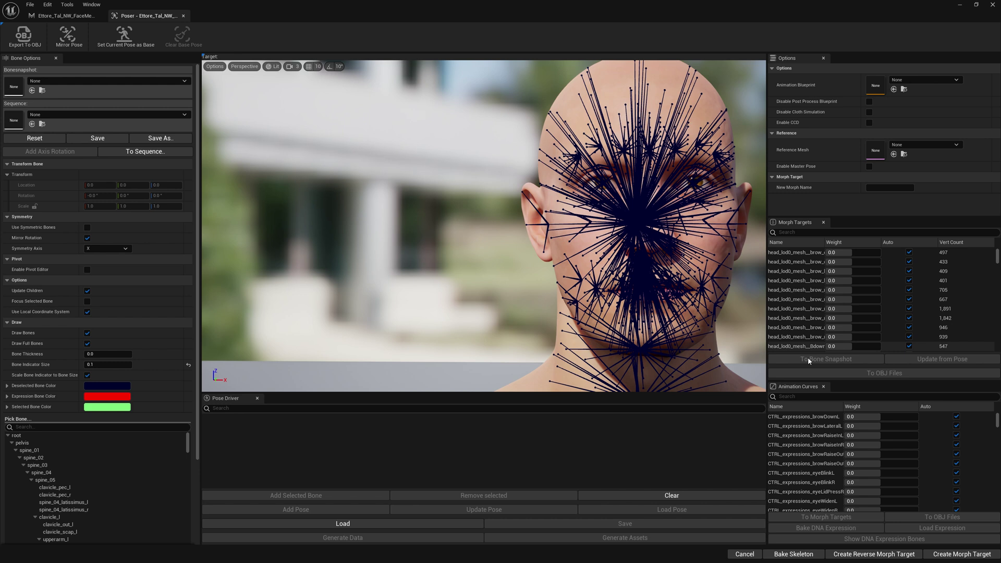
Step: Dock Animation Curves beside Morph Targets, enlarge it and filter it by 'CTRL'
drag(798, 387, 860, 305)
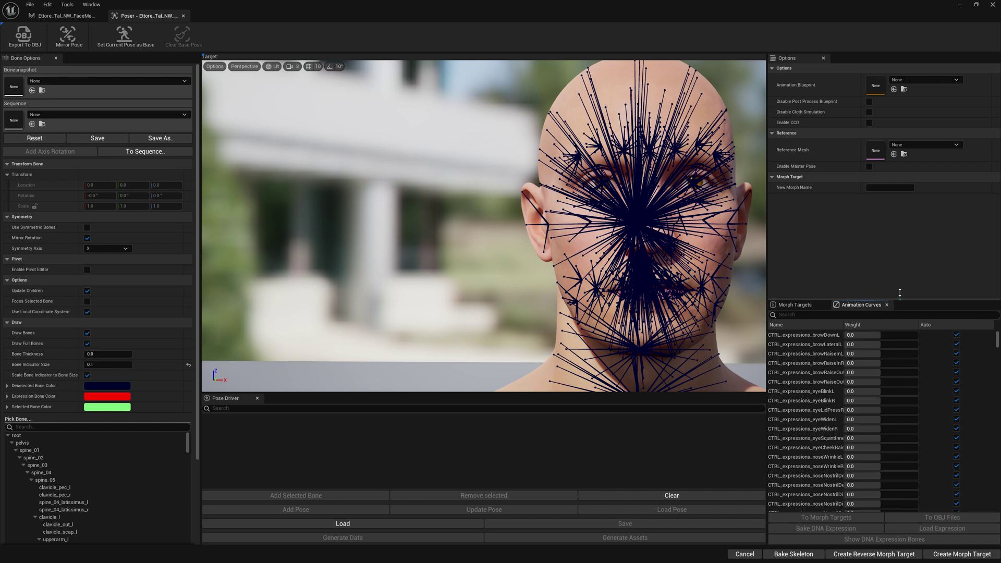
drag(900, 300, 902, 200)
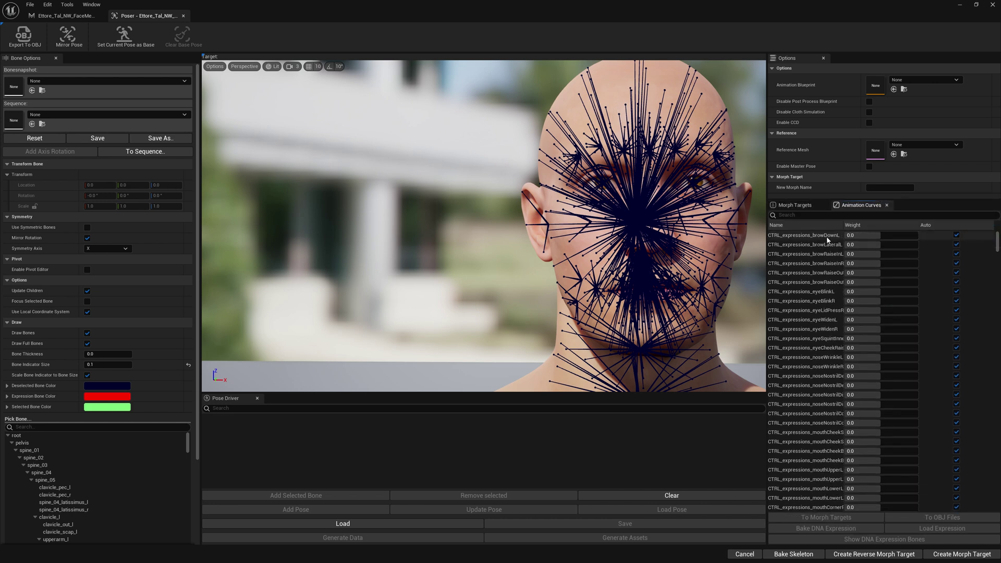
click(805, 214)
text(C)
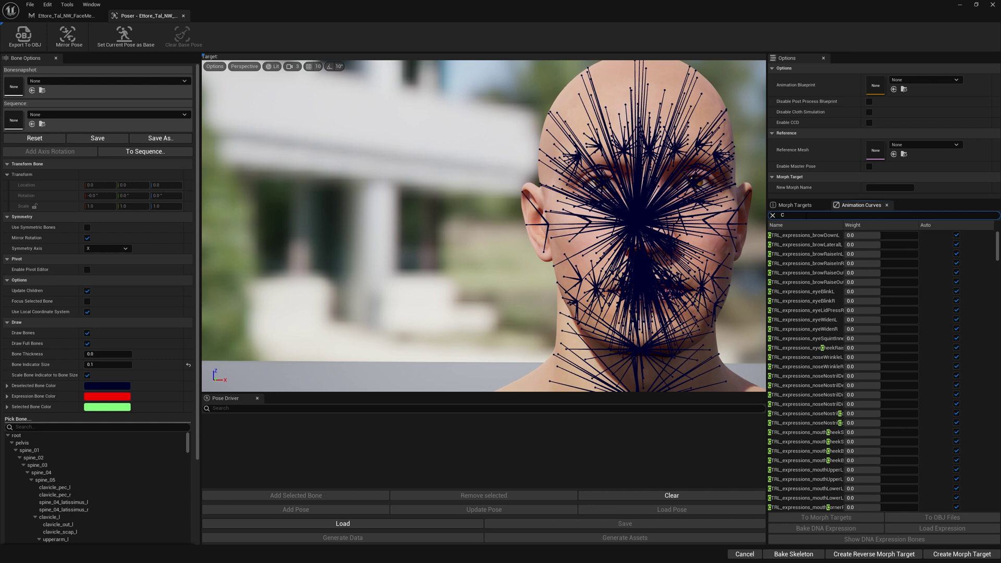
text(TRL)
Step: Select every CTRL curve from browDownL to the last, excluding CTRL_rigLogic_OffOn
click(978, 238)
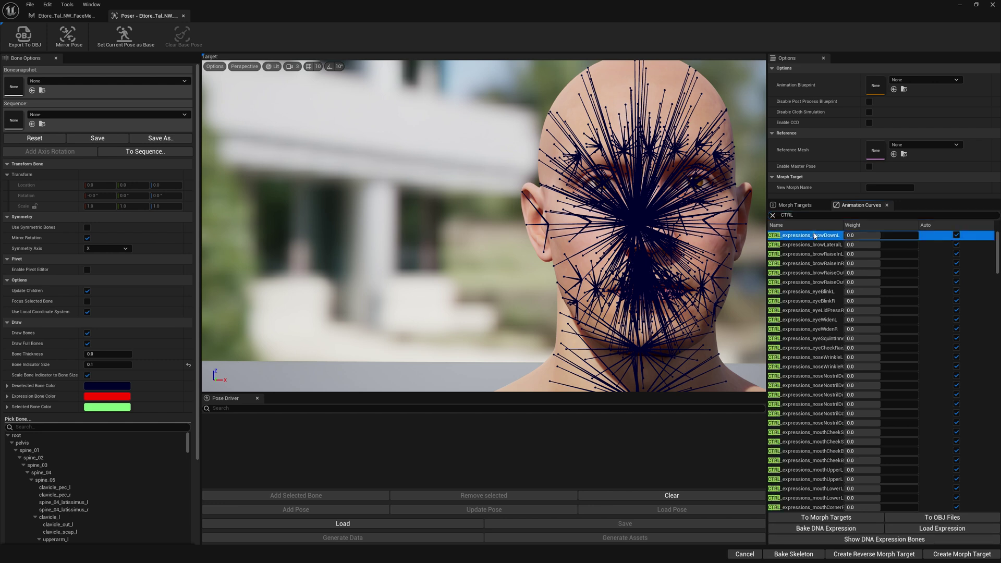
scroll(999, 244, down, 20)
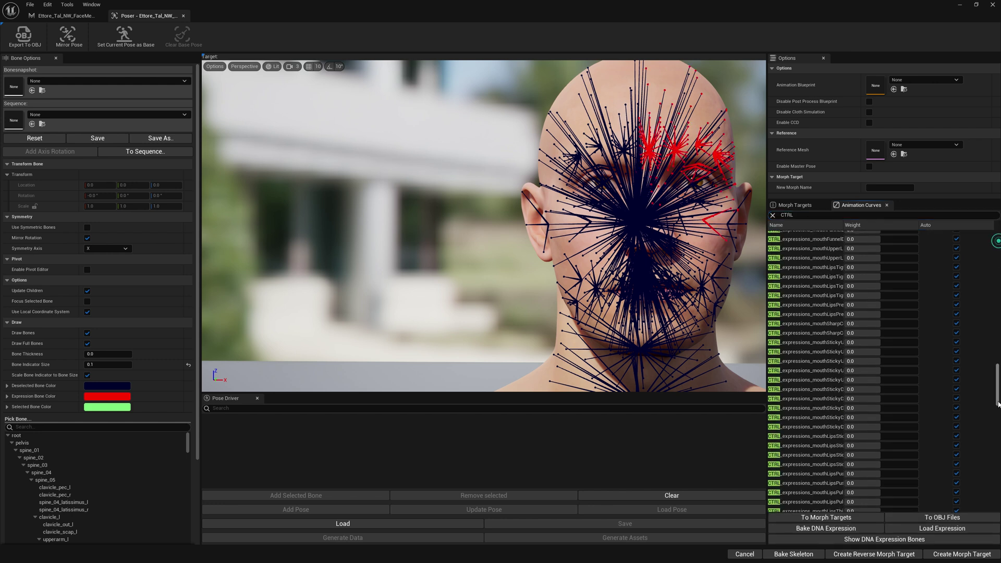
shift+click(780, 509)
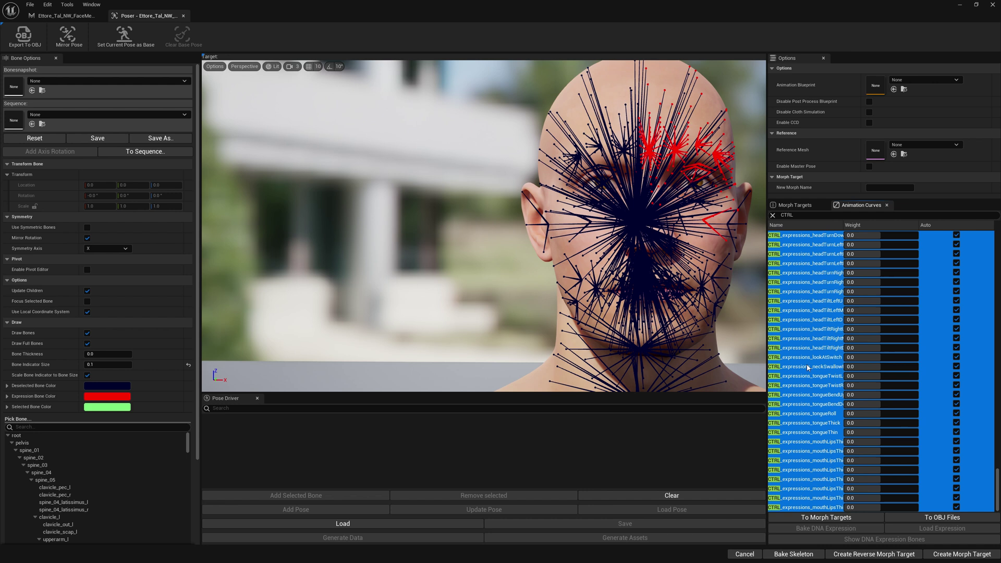
scroll(808, 368, up, 5)
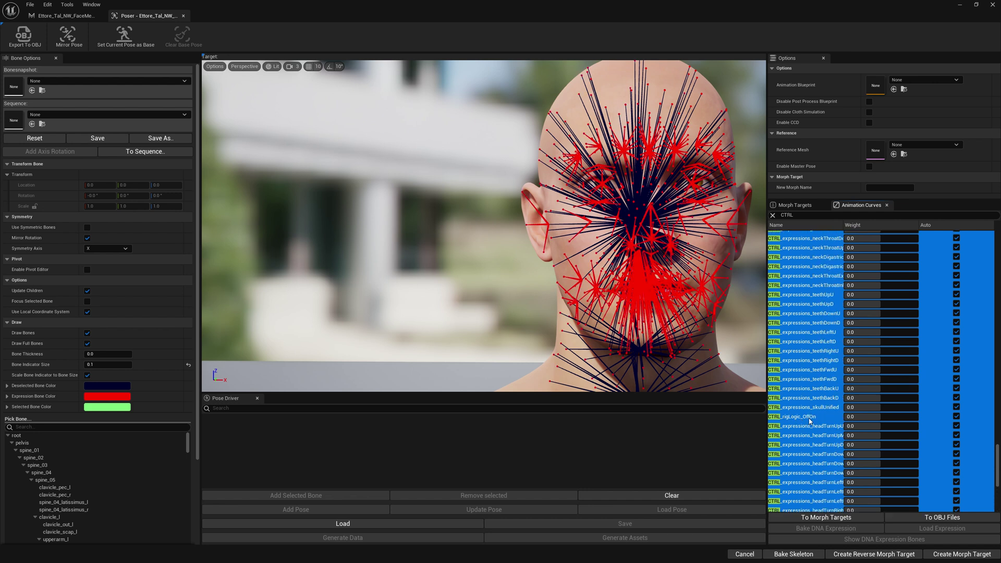
ctrl+click(809, 418)
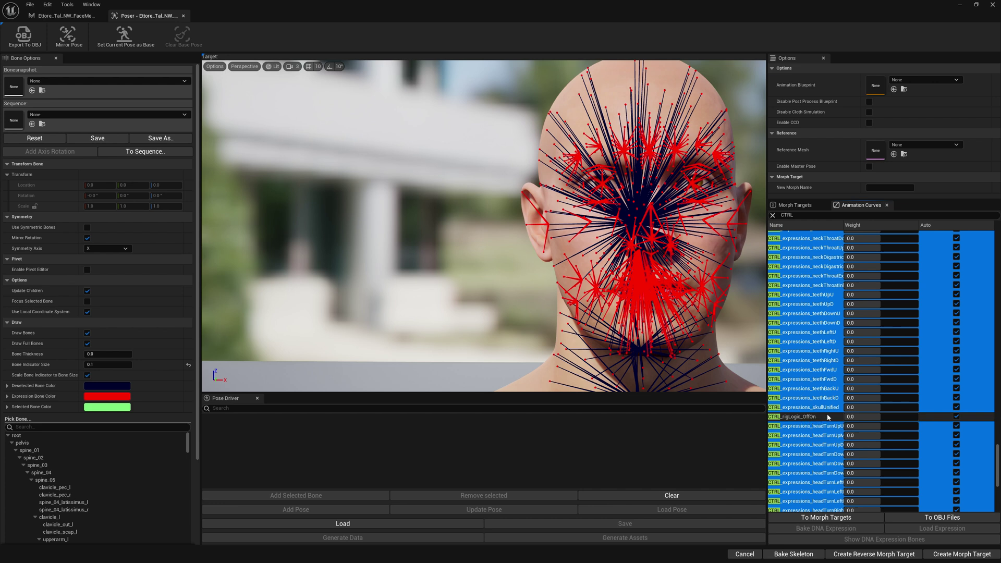
scroll(814, 419, up, 2)
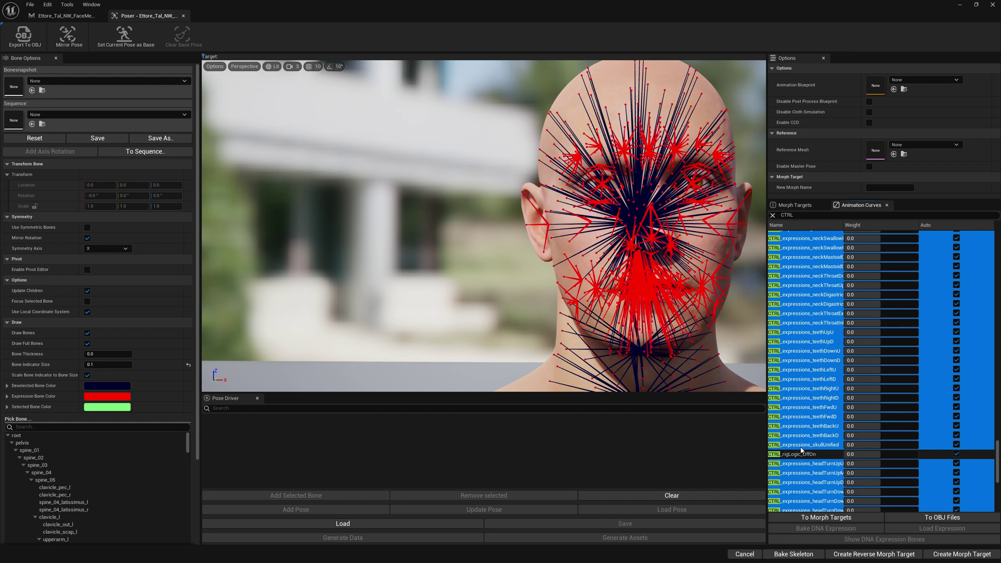
scroll(802, 450, up, 12)
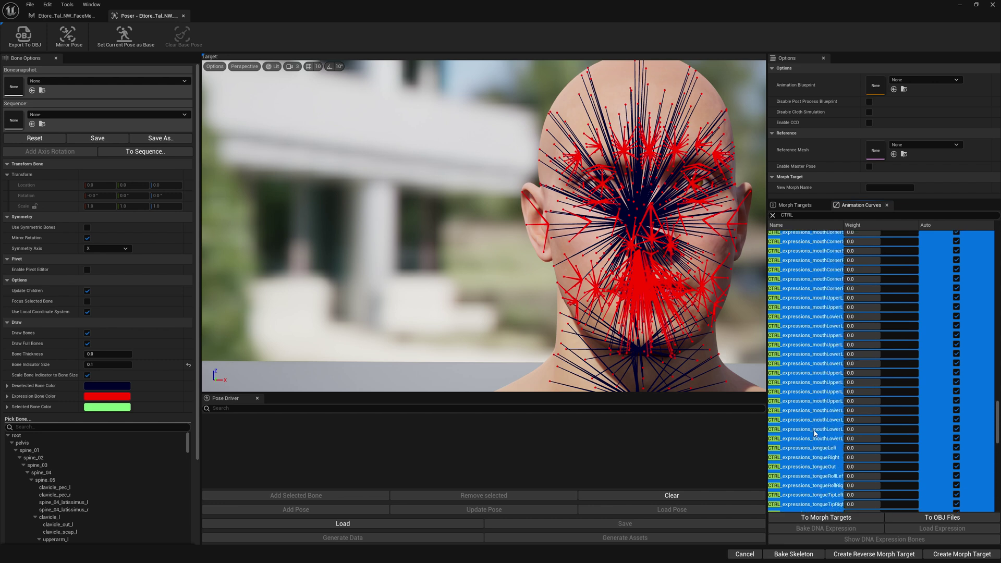
scroll(815, 432, up, 10)
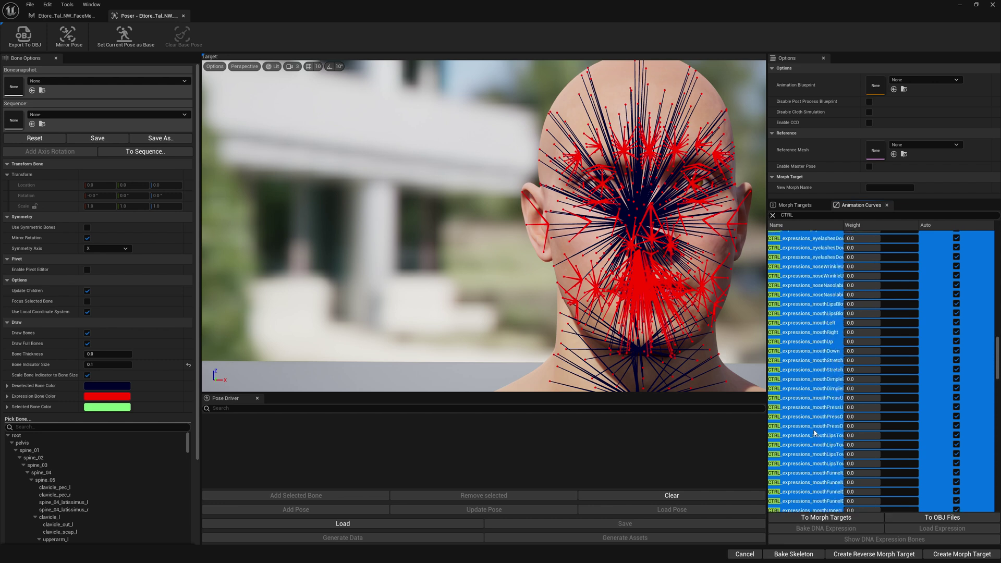
scroll(815, 433, down, 15)
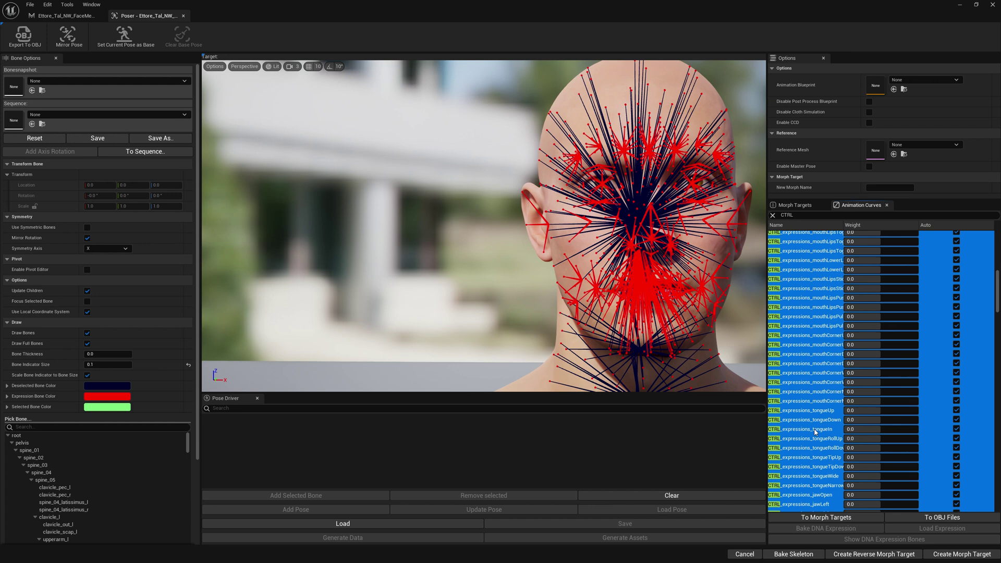
scroll(816, 431, up, 15)
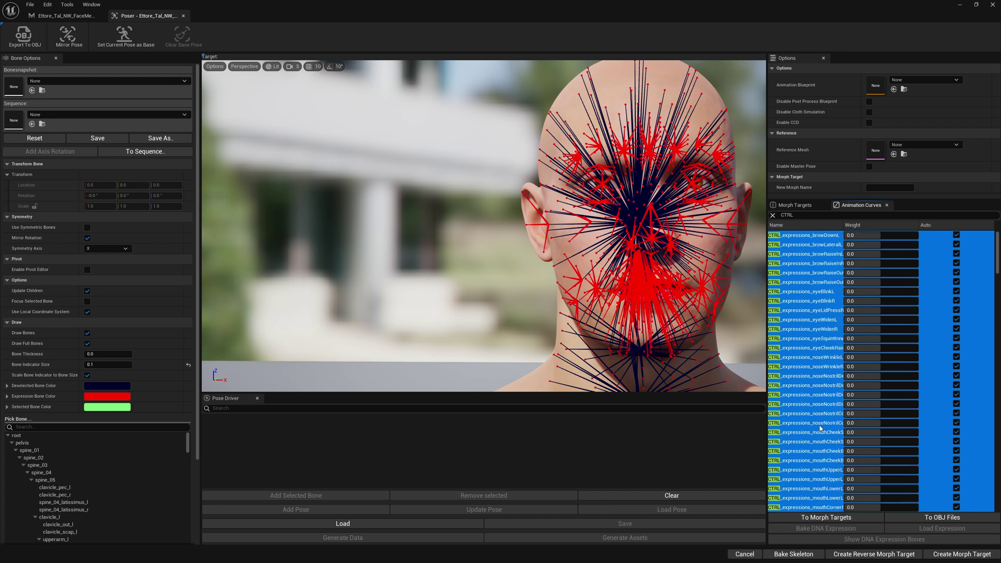
drag(996, 241, 996, 490)
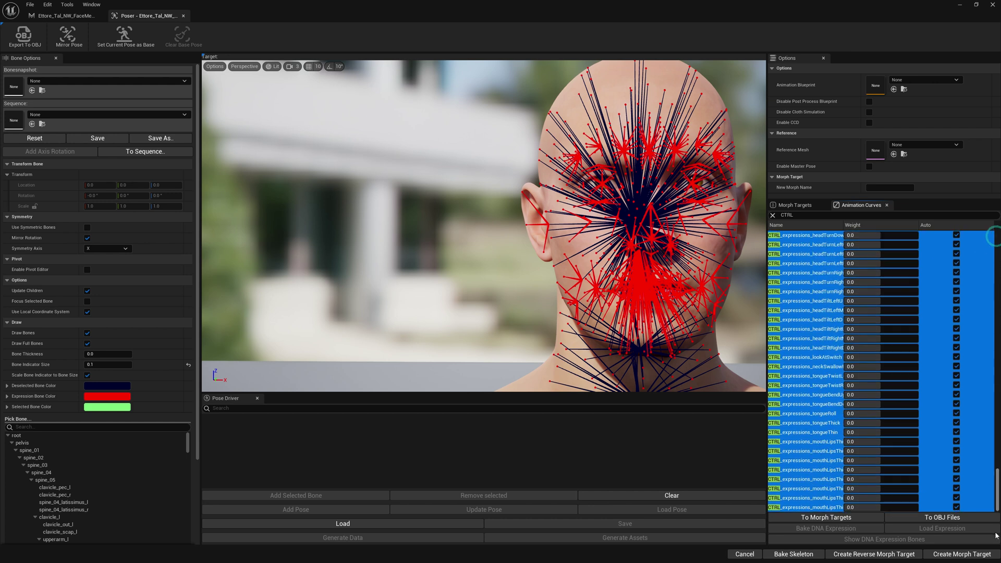
Step: Convert the selected CTRL curves into morph targets with an empty Curve Suffix
click(819, 519)
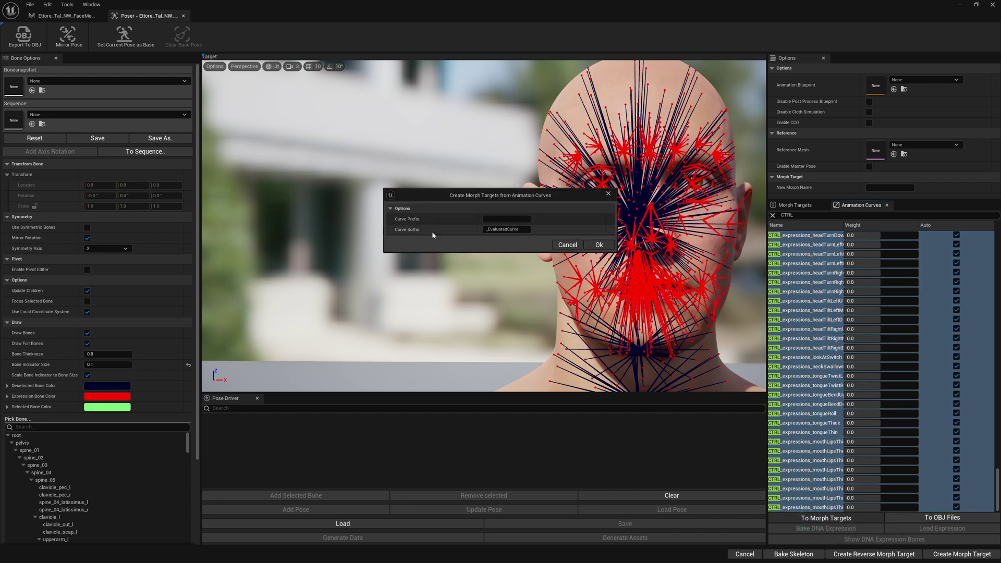
click(511, 230)
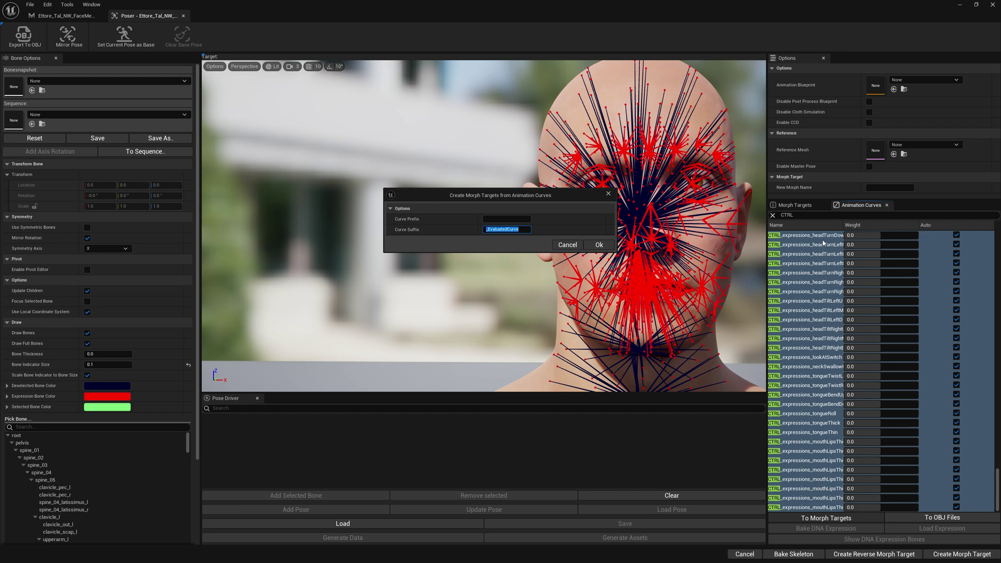
key(BackSpace)
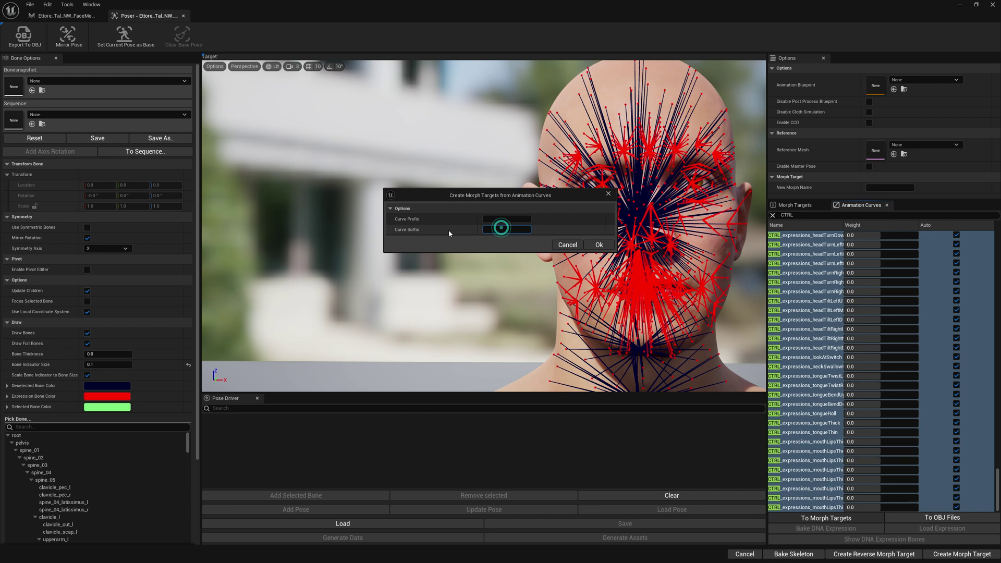
click(601, 245)
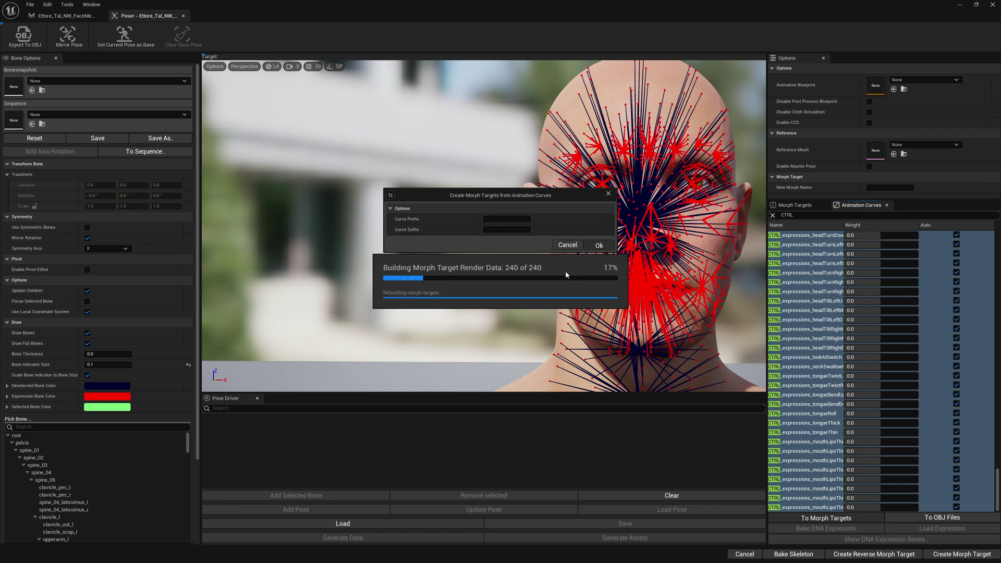
click(592, 246)
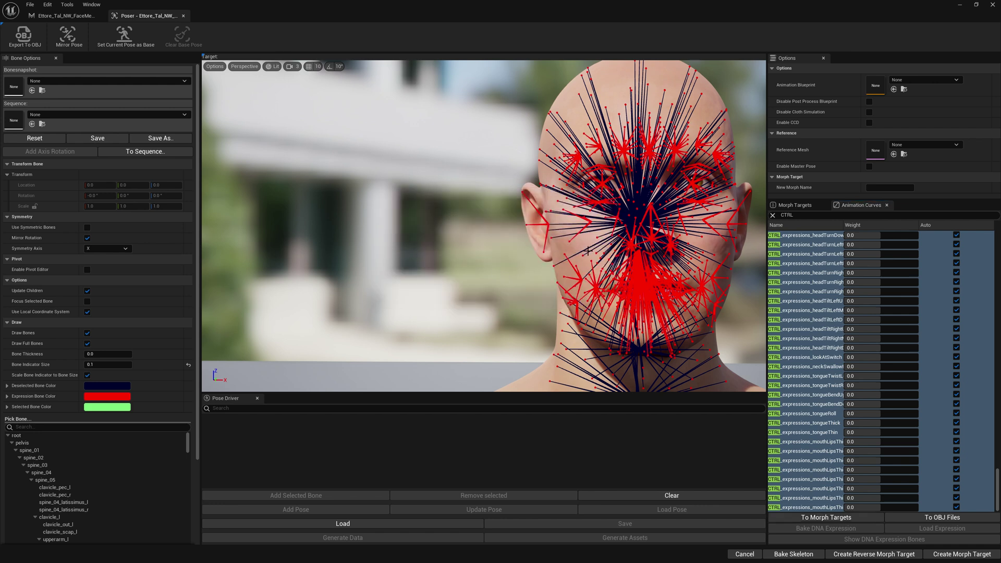
Step: Set the face mesh Preview Controller to Use Specific Animation with mh_arkit_mapping_anim
click(67, 16)
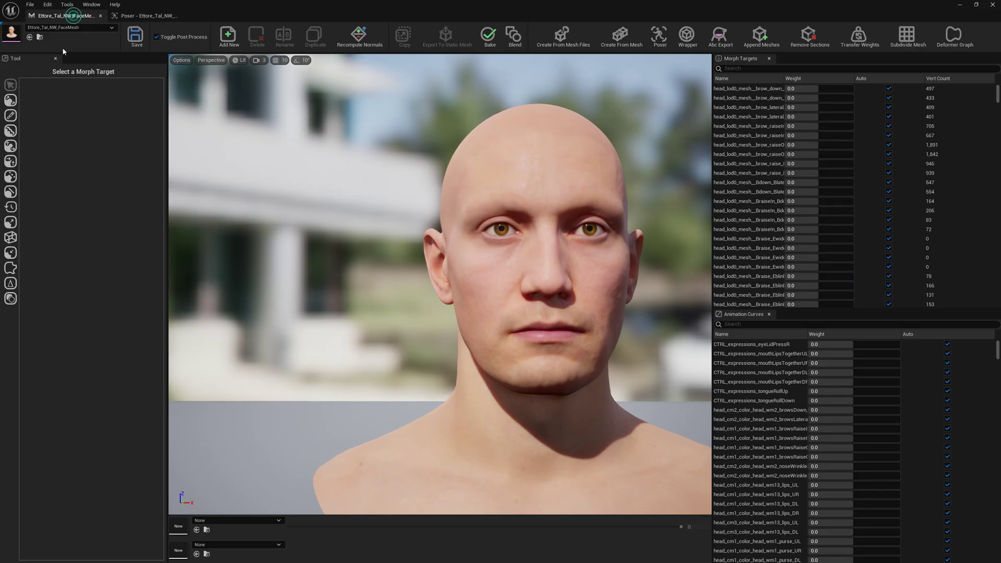
double_click(11, 33)
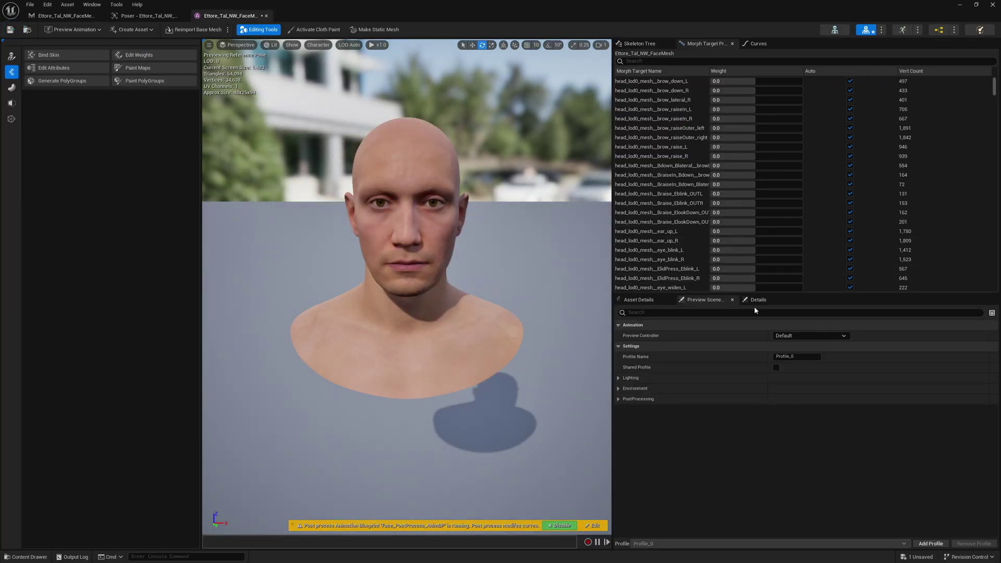
click(811, 335)
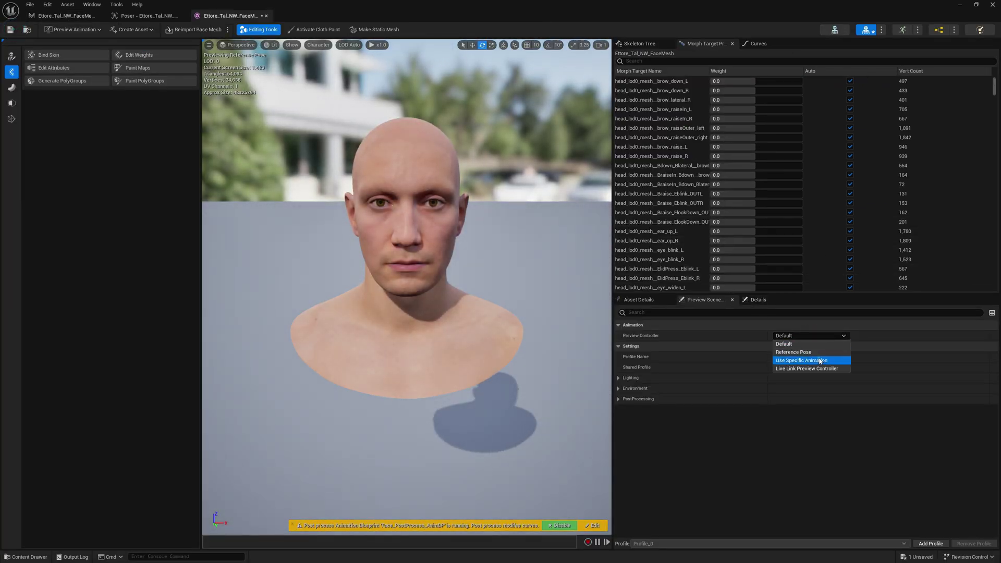
click(814, 357)
click(818, 348)
click(863, 256)
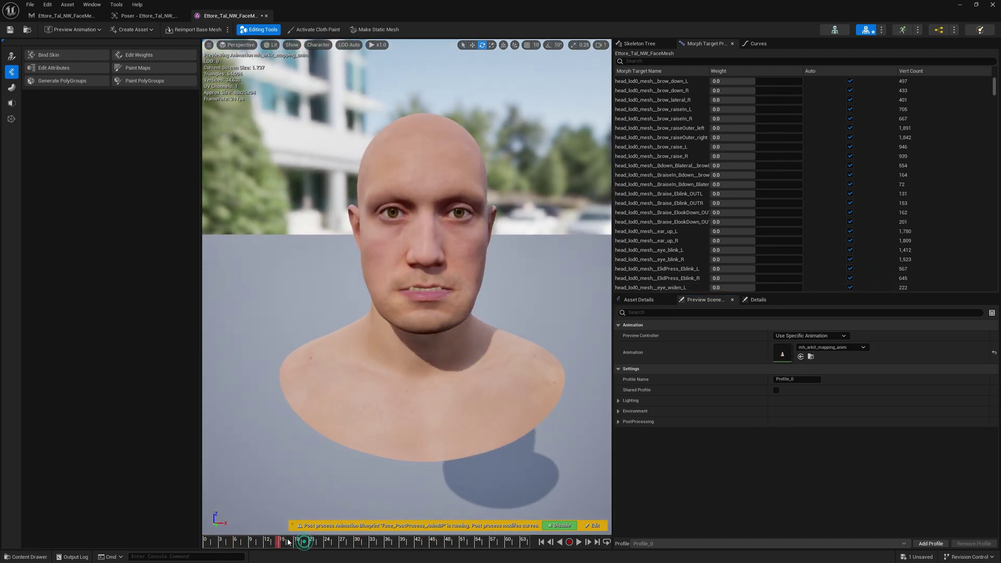
Step: Scrub the preview timeline back and forth to check the CTRL expressions animate
click(307, 542)
mouse_move(308, 544)
mouse_down()
mouse_move(387, 544)
mouse_move(290, 543)
mouse_up()
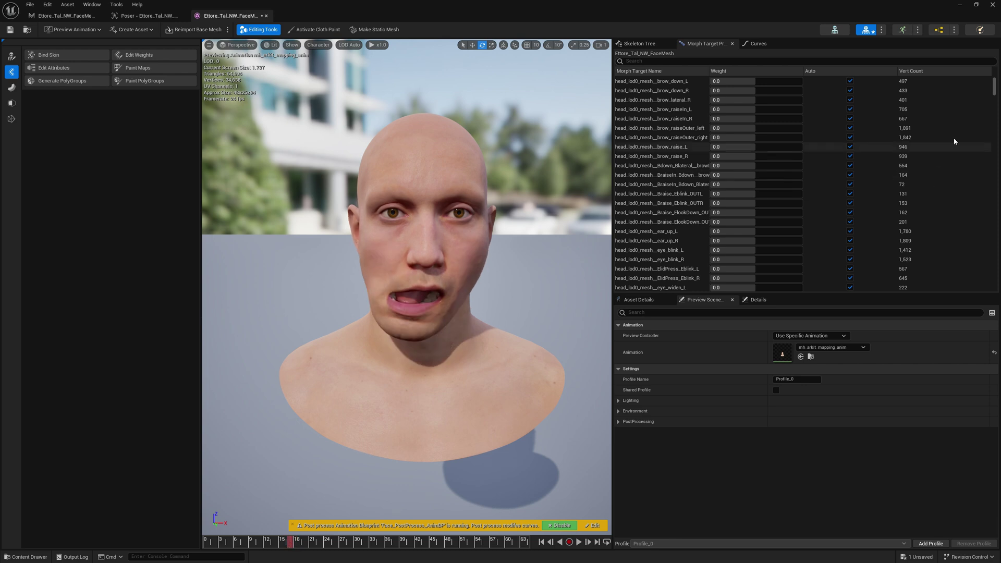
scroll(807, 243, down, 20)
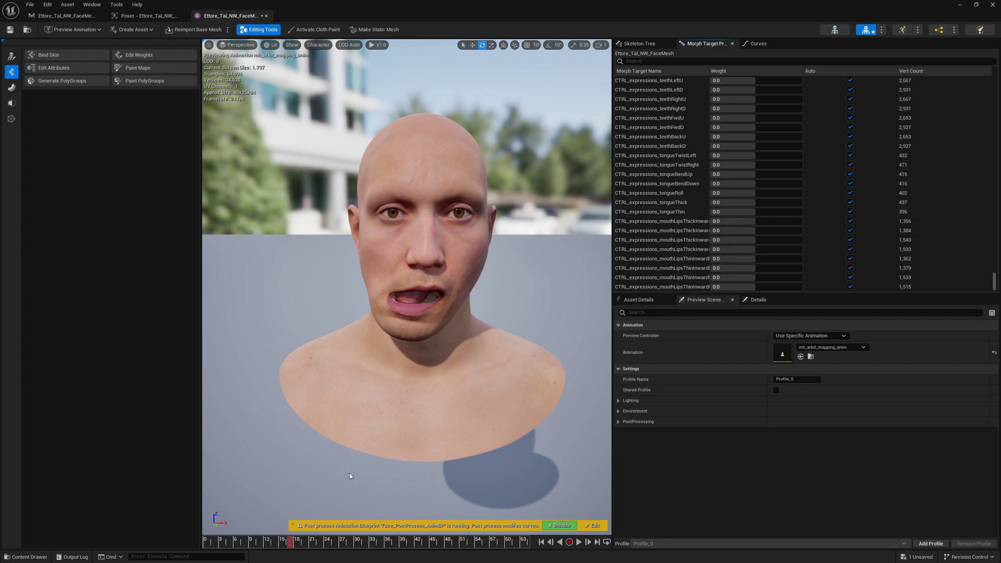
drag(291, 544, 325, 544)
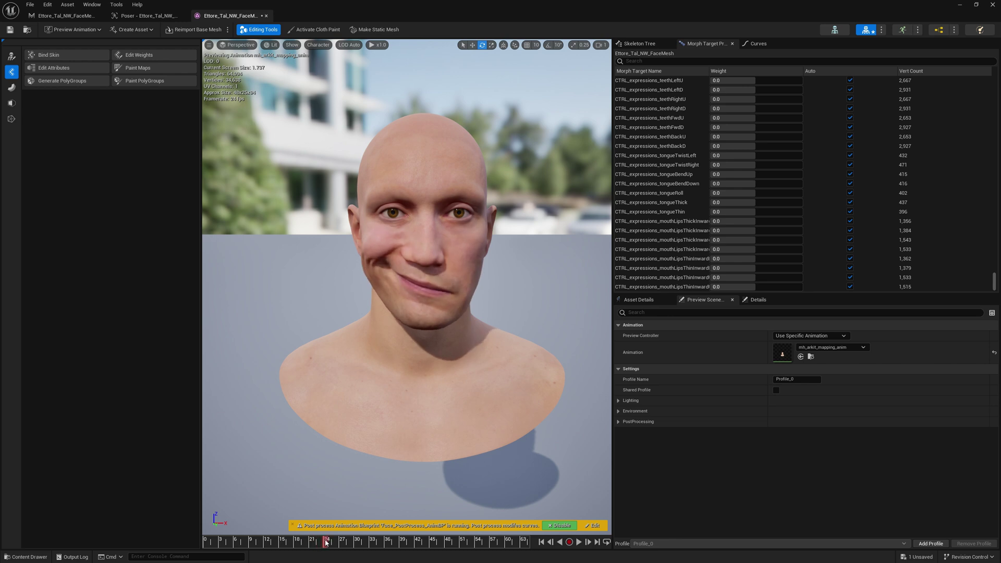
click(63, 15)
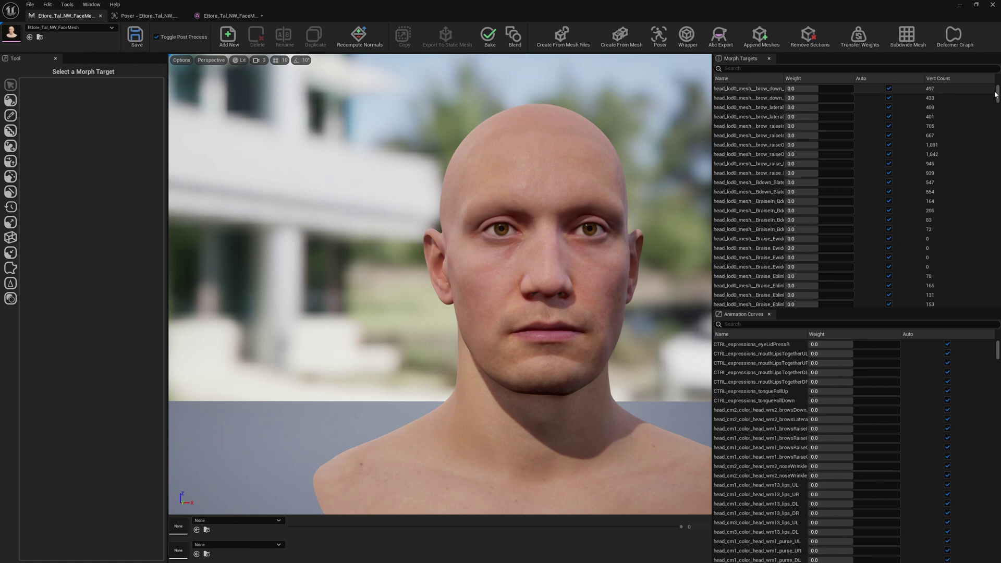
Step: Widen the morph target list, filter it by 'lo' and edit CTRL_expressions_eyeLookUpL
click(779, 70)
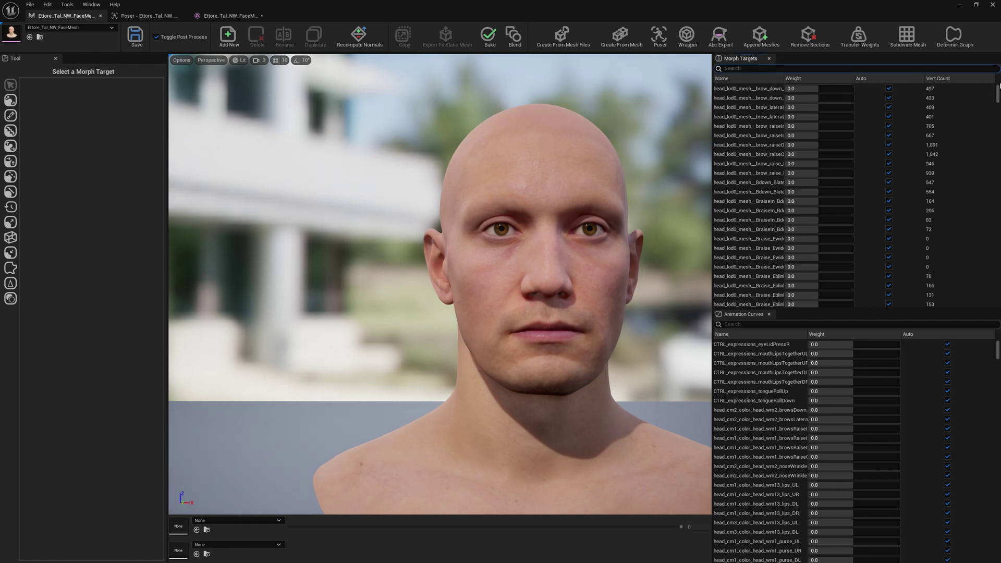
drag(998, 97, 998, 298)
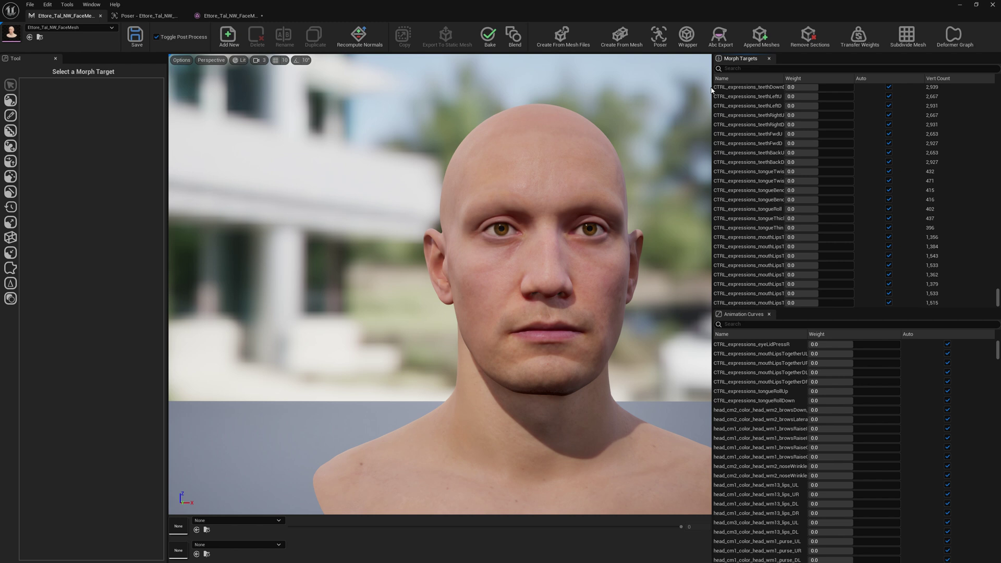
drag(711, 85, 621, 85)
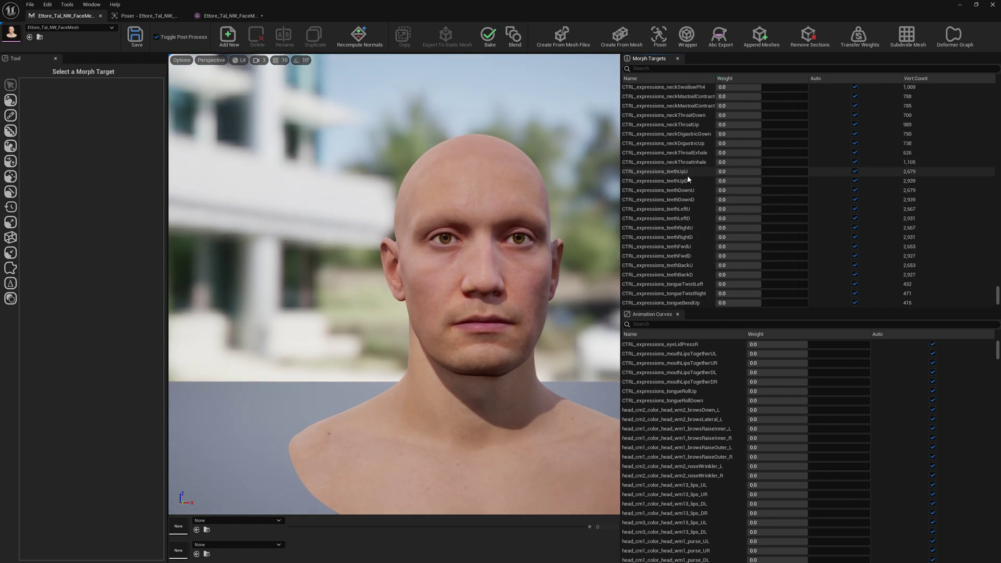
click(650, 69)
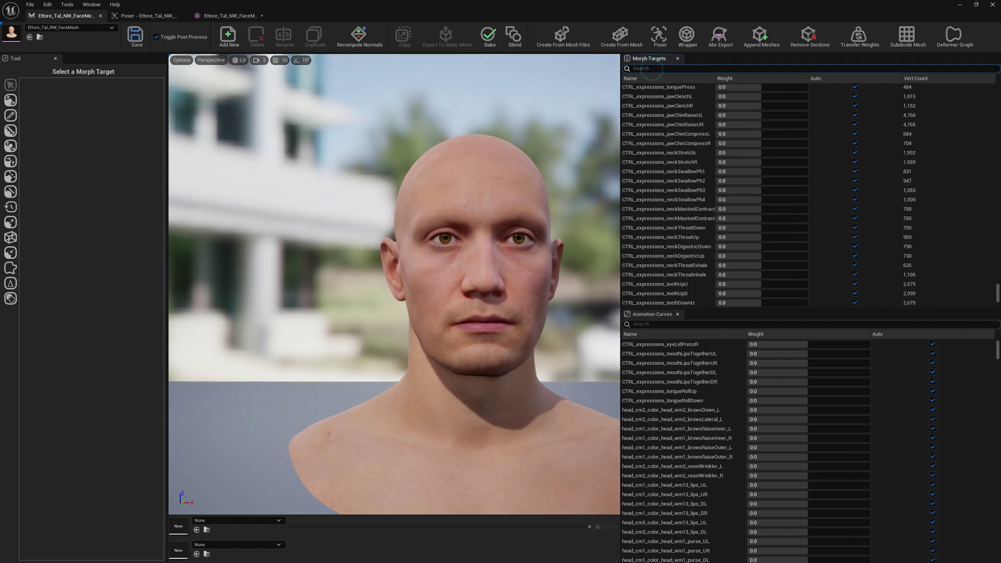
text(look)
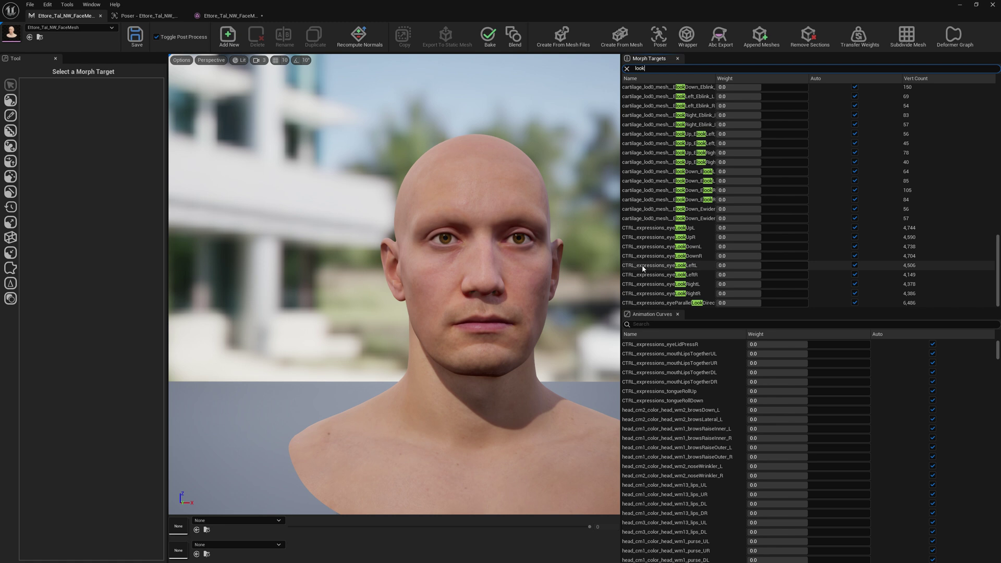
click(682, 229)
double_click(681, 230)
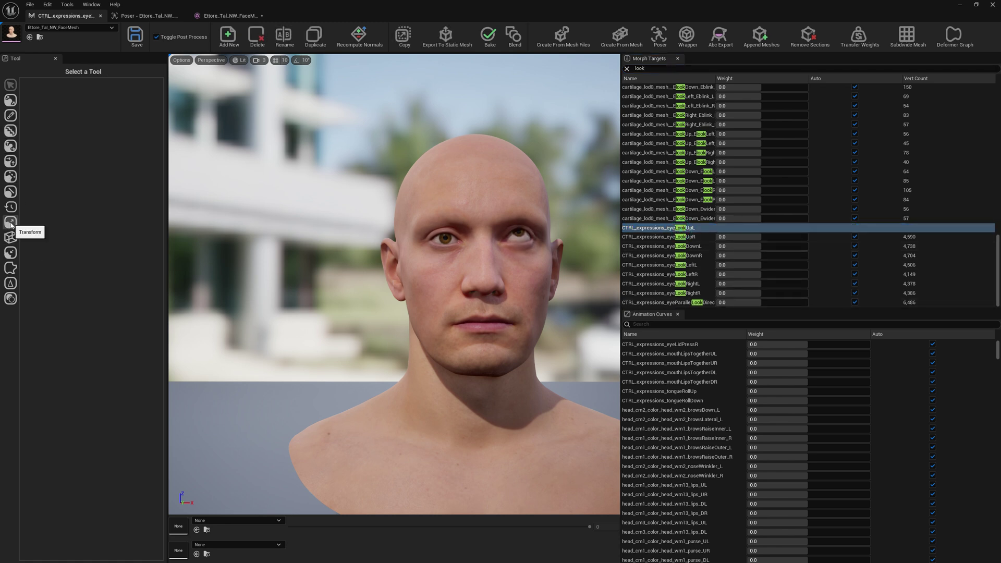
Step: Restore the eyeLeft and eyeRight sections to base shape without Preserve Location
click(11, 209)
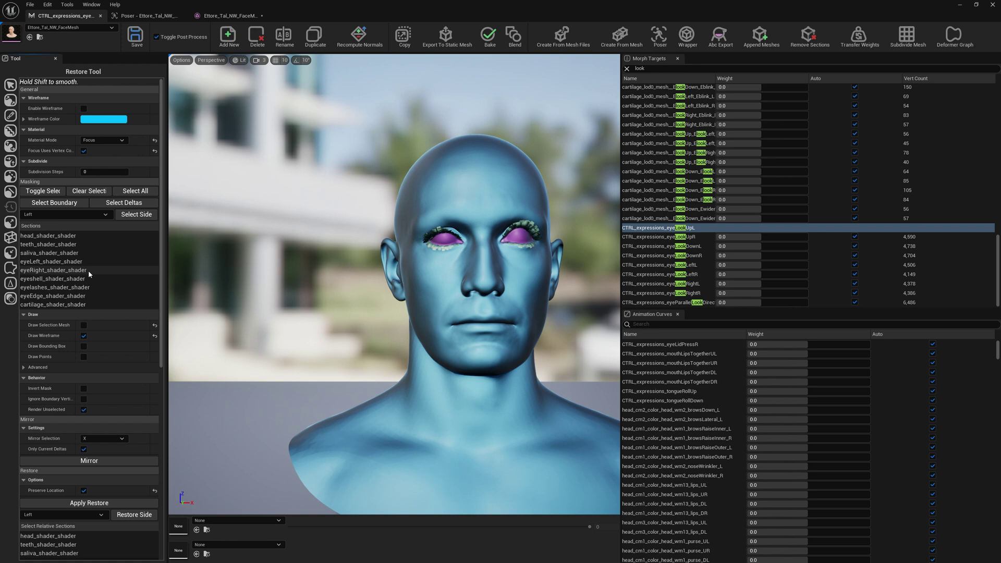
click(46, 262)
ctrl+click(47, 270)
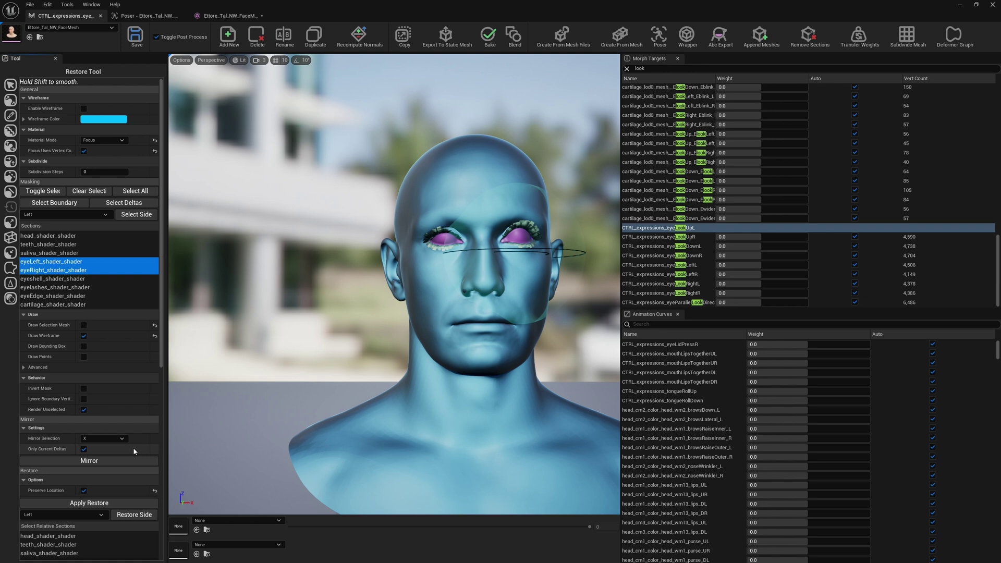
click(84, 490)
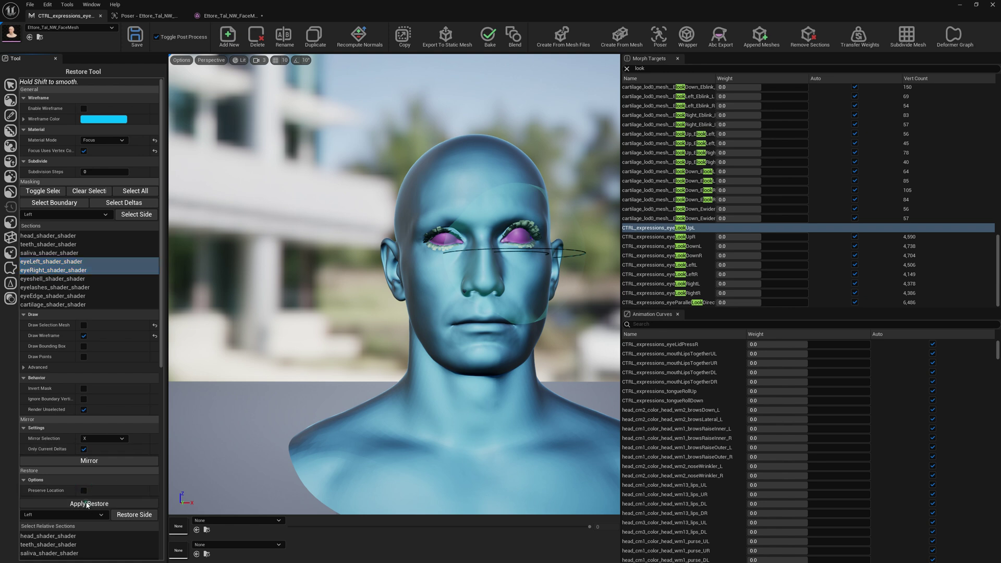
click(87, 503)
click(678, 236)
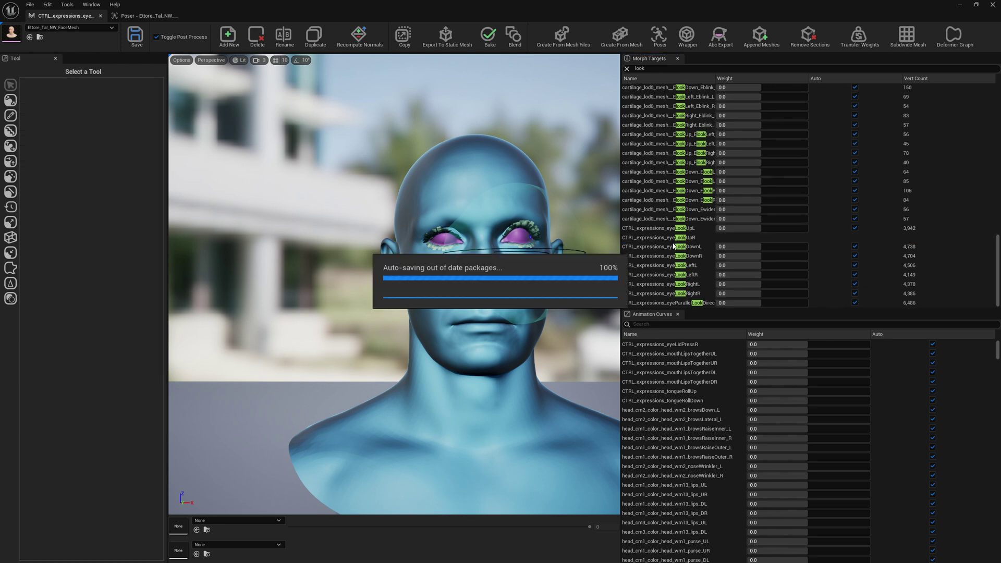
Step: Restore both eye sections on eyeLookUpR too, then save the face mesh
click(675, 239)
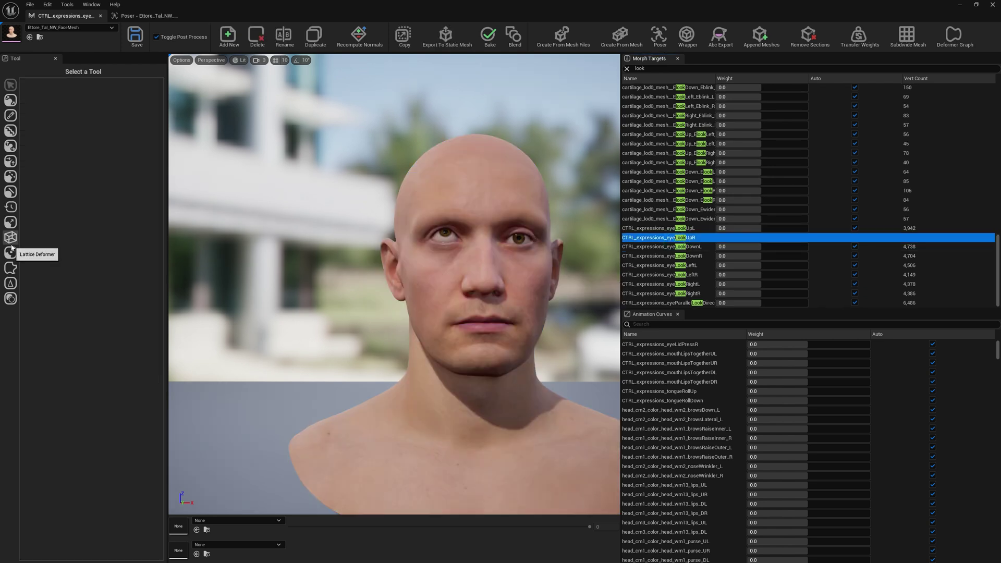
click(10, 207)
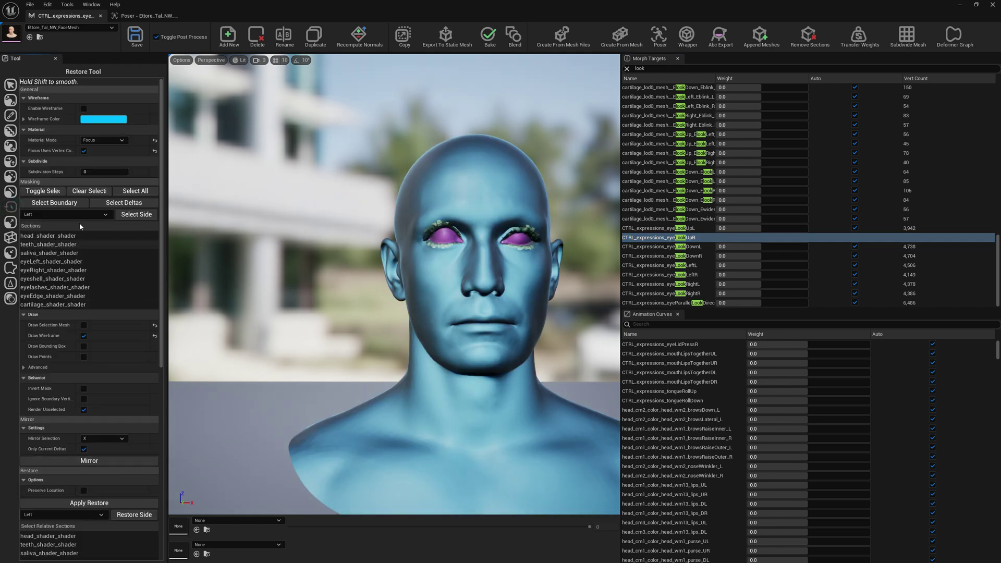
click(51, 261)
ctrl+click(47, 271)
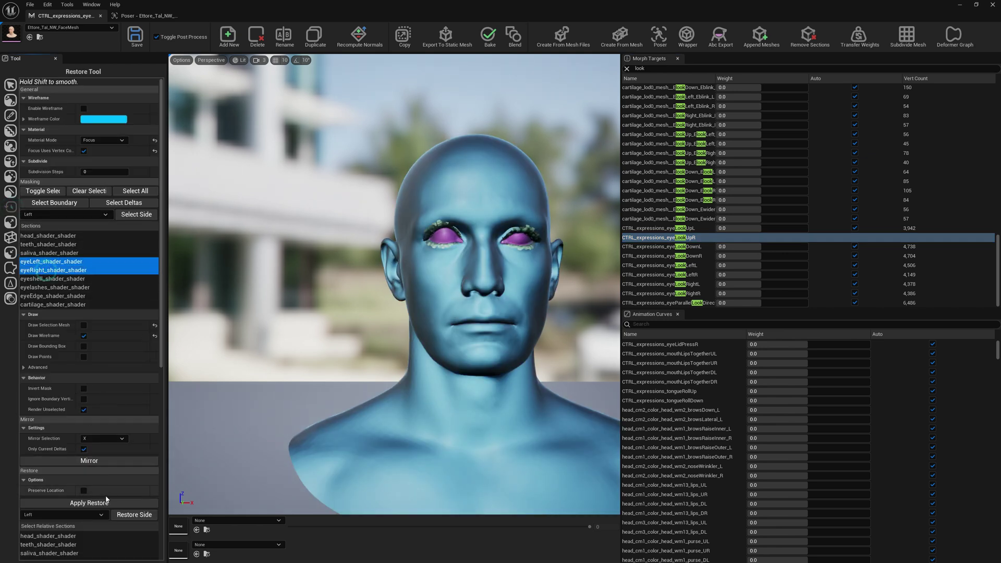
click(99, 502)
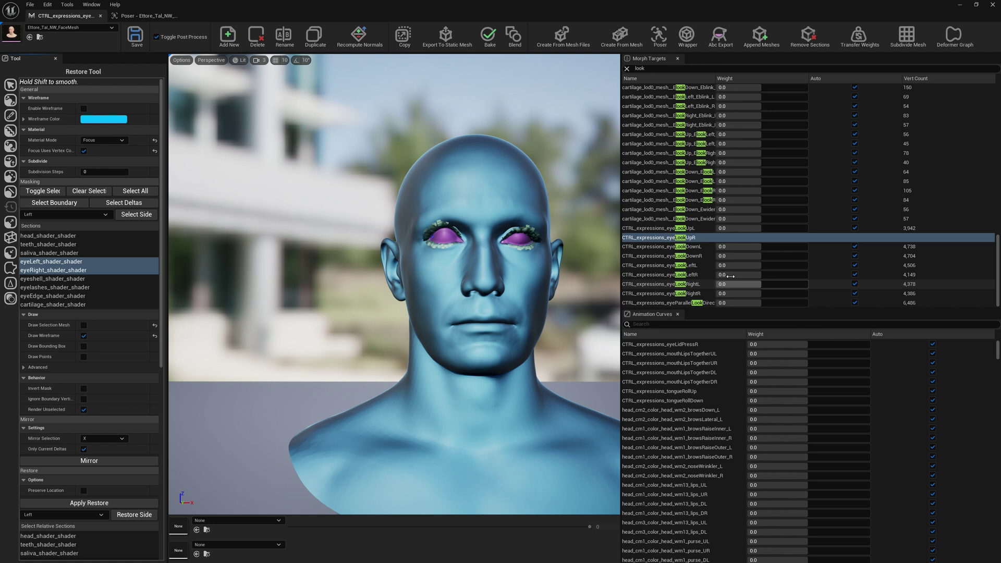
click(687, 248)
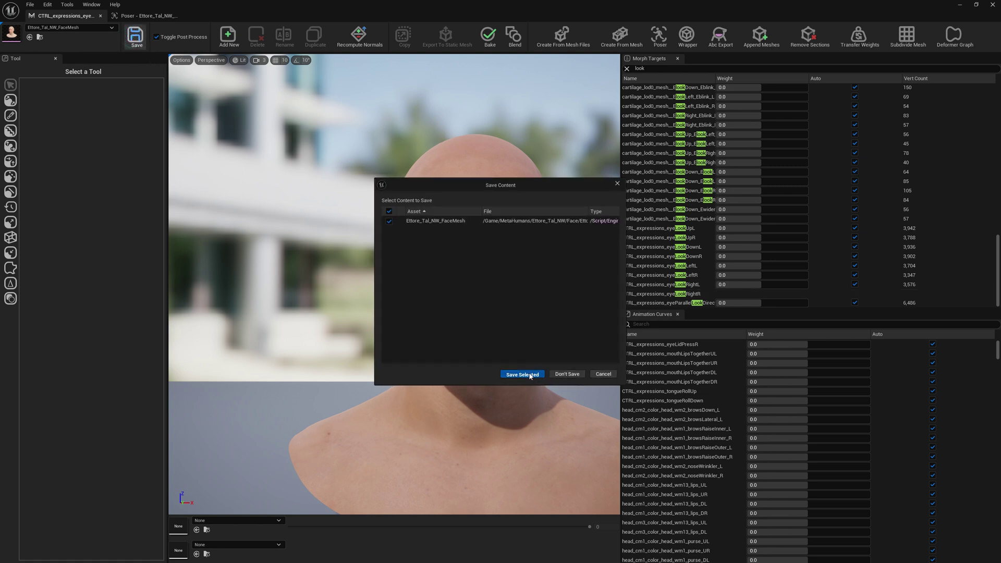
click(523, 374)
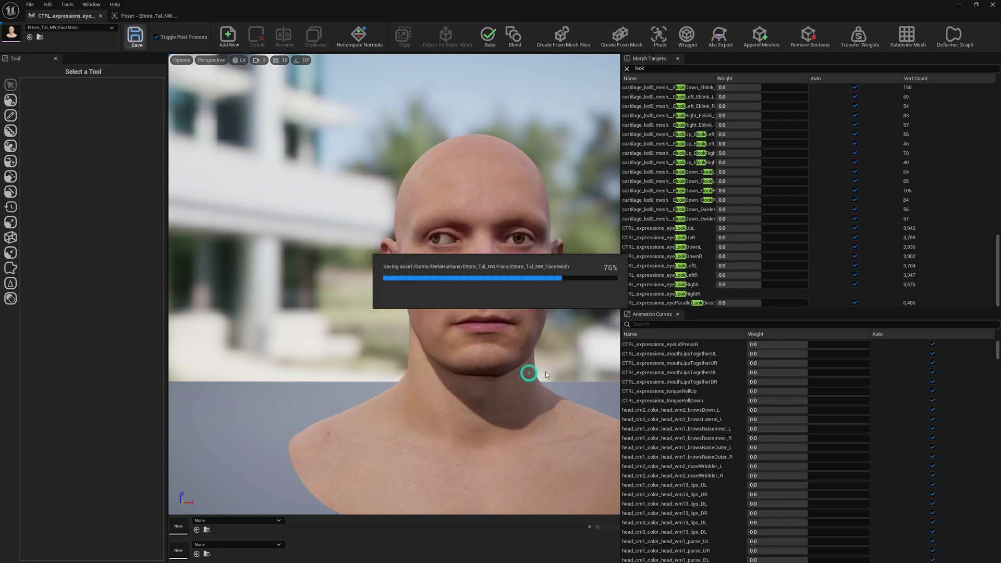
Step: Preview mh_arkit_mapping_anim on the face mesh and open its Face_PostProcess_AnimBP
double_click(21, 30)
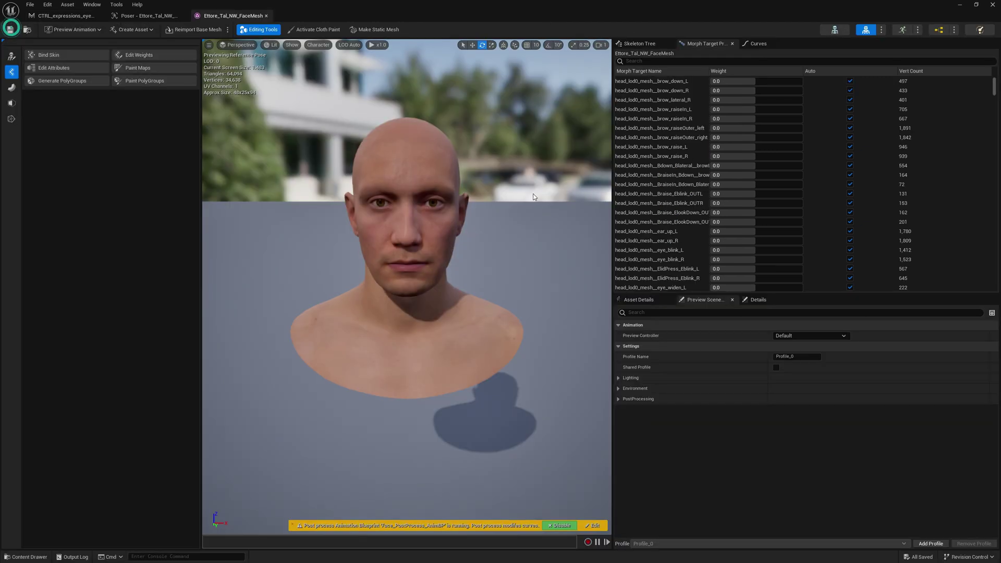
click(832, 338)
click(806, 369)
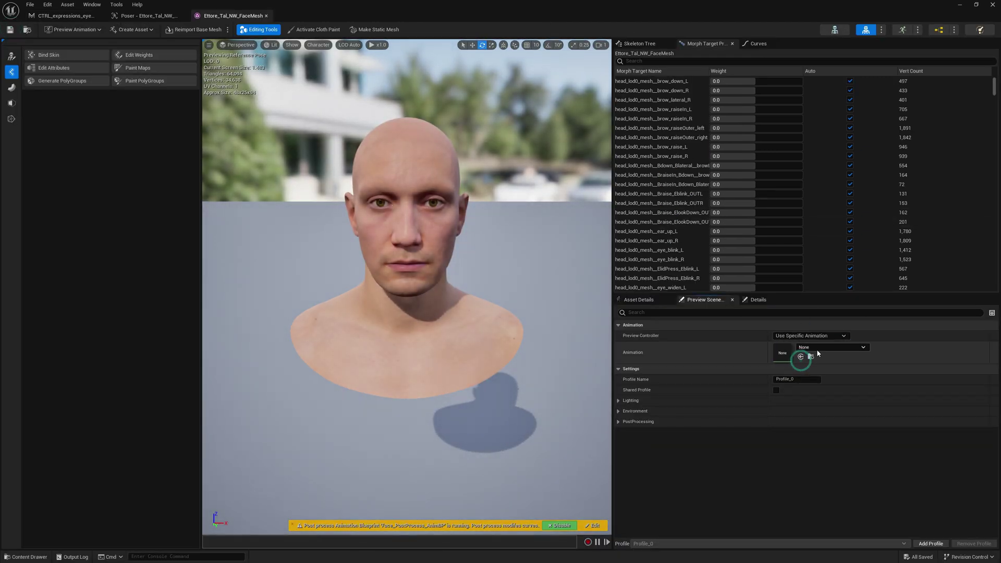
click(824, 348)
click(843, 259)
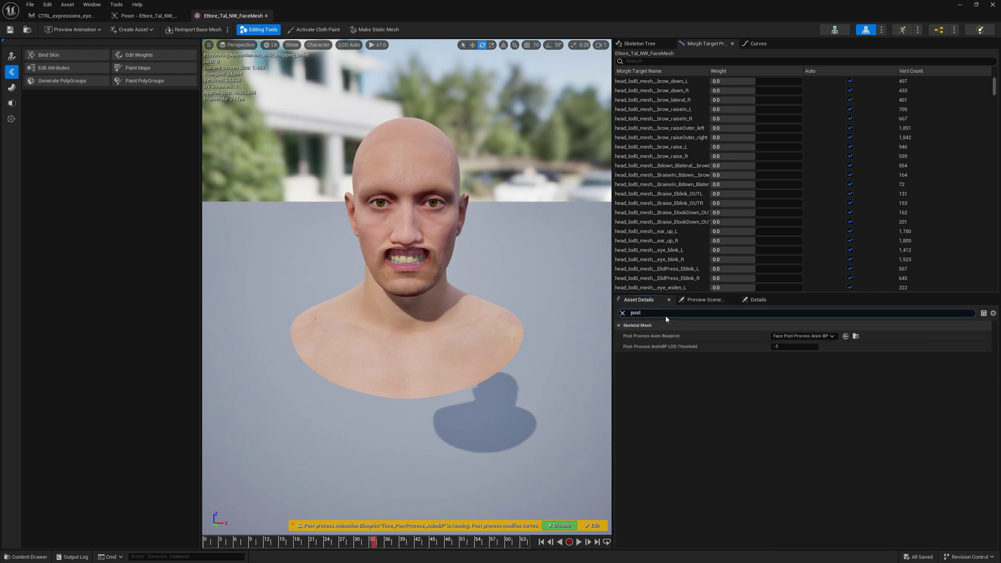
click(858, 336)
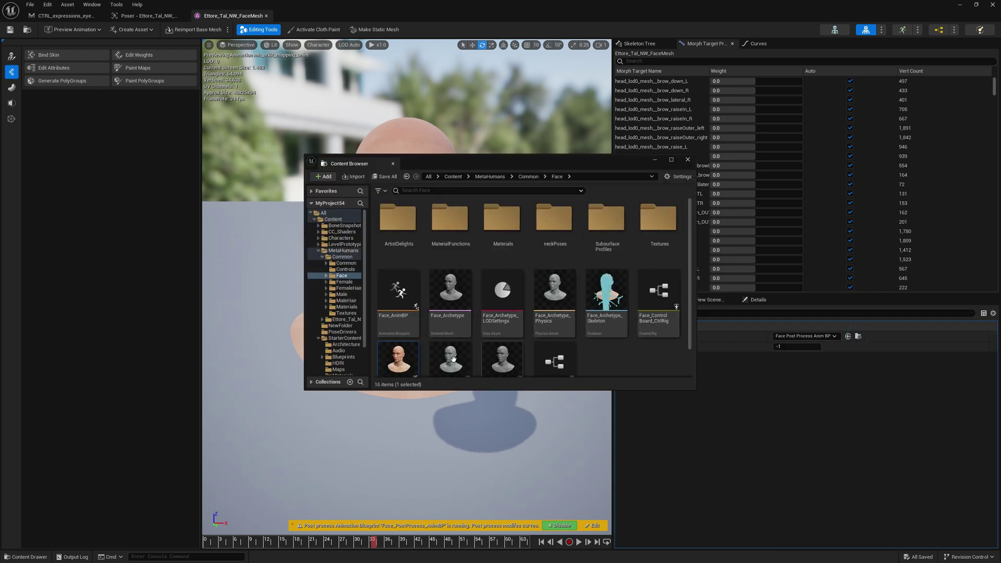
double_click(399, 360)
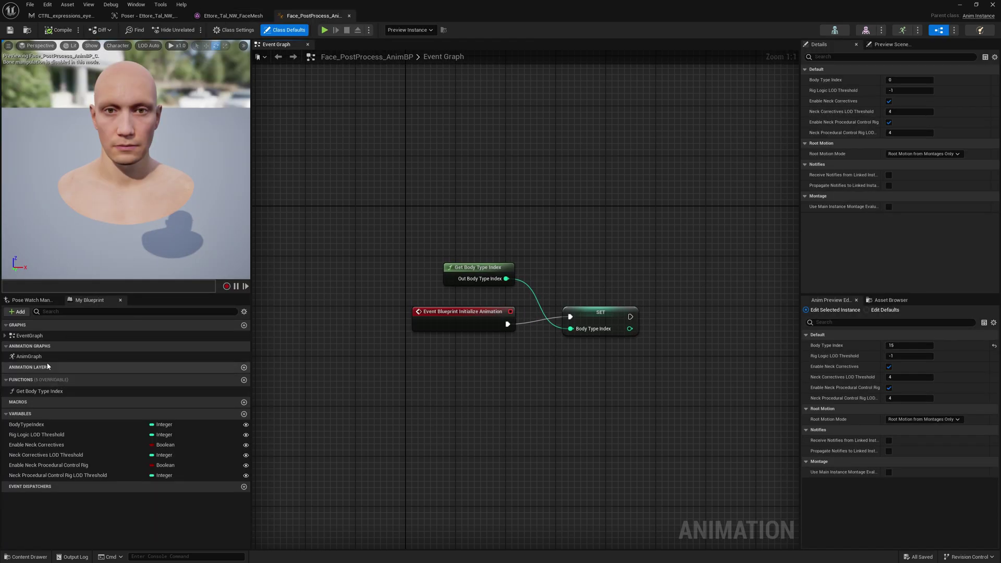
Step: Add an AnimNode_RigLogicNoBones node to the AnimGraph below the Rig Logic group
double_click(28, 356)
right_drag(600, 331, 526, 346)
scroll(387, 207, up, 3)
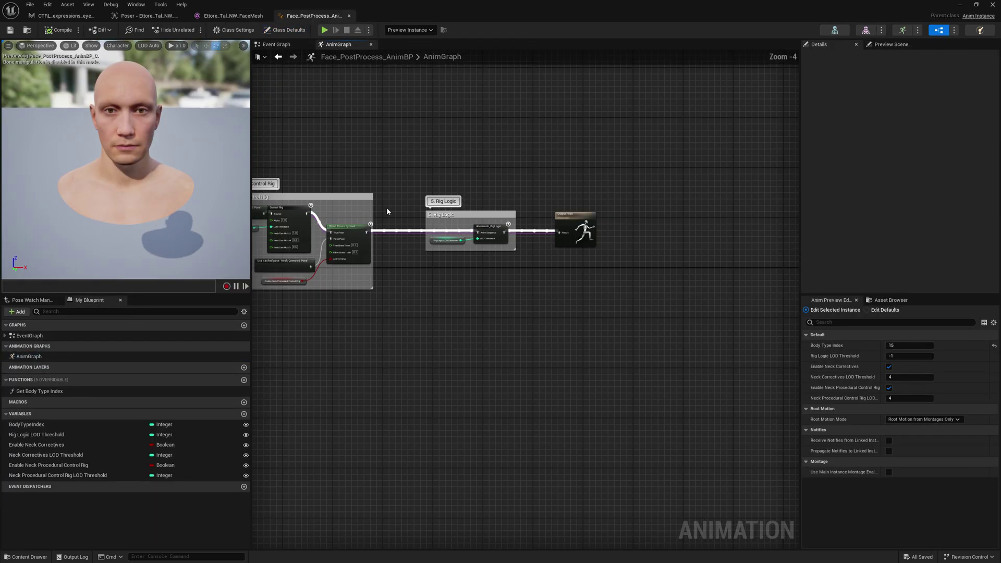
scroll(417, 214, up, 4)
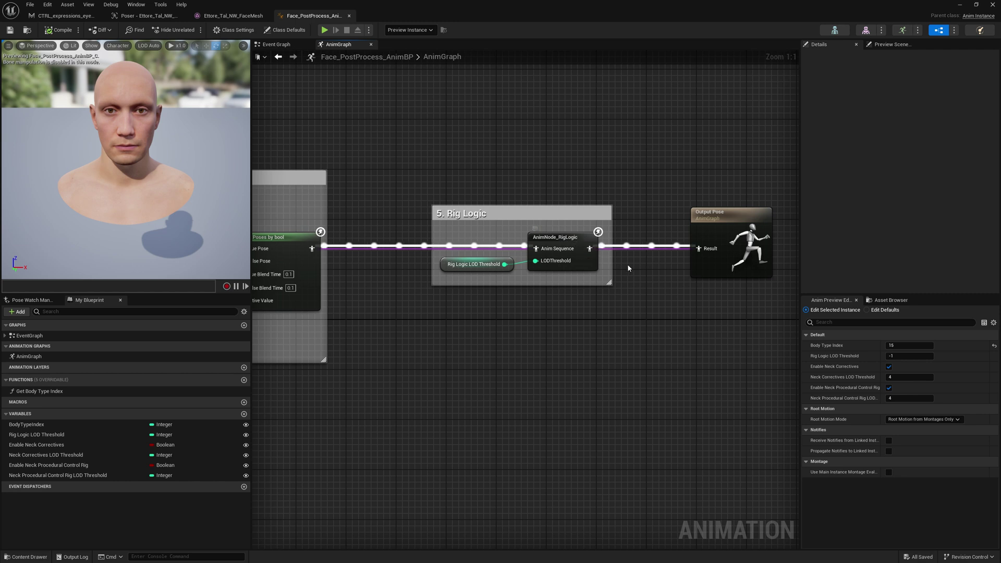
right_drag(628, 266, 552, 274)
right_click(474, 311)
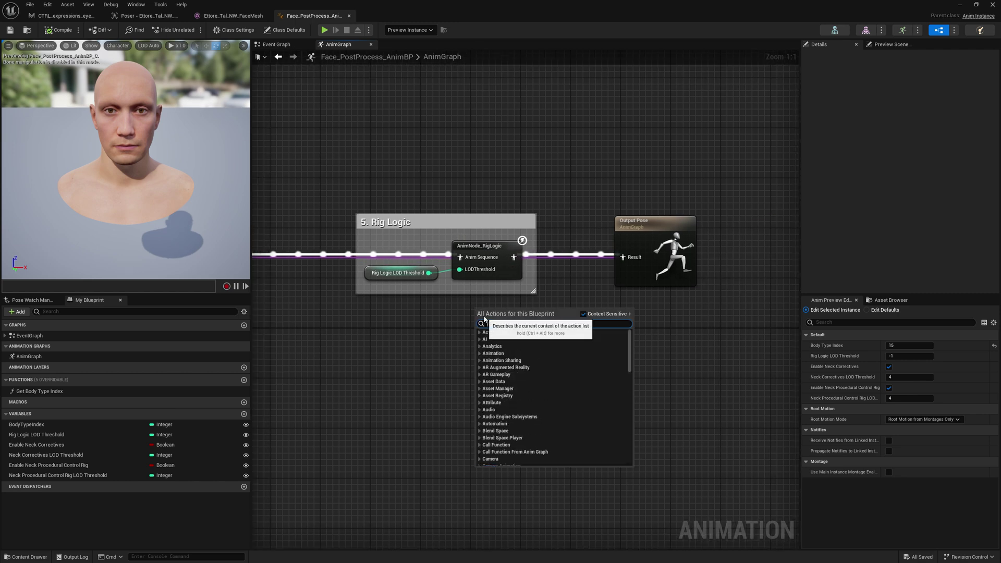
text(riglo)
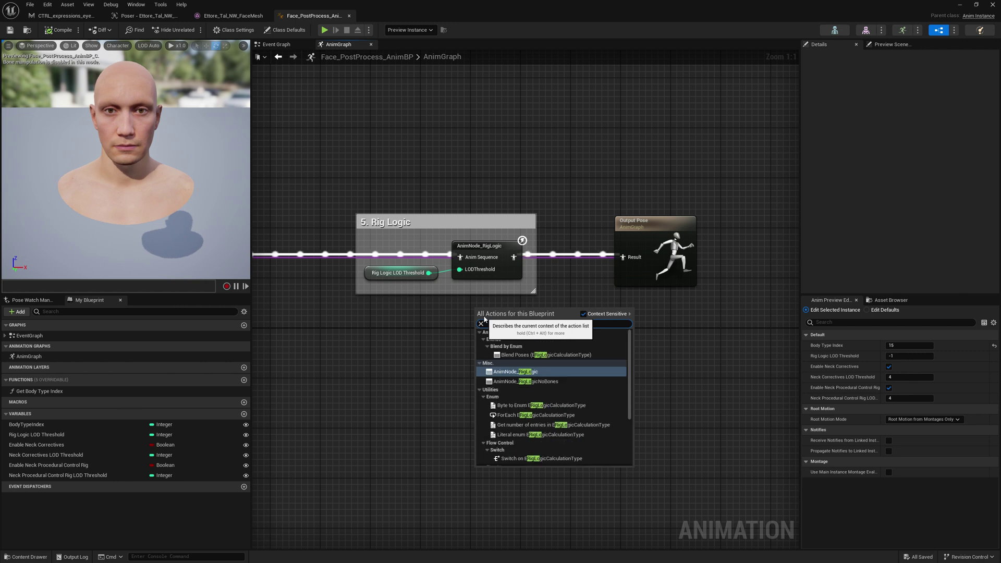
click(552, 381)
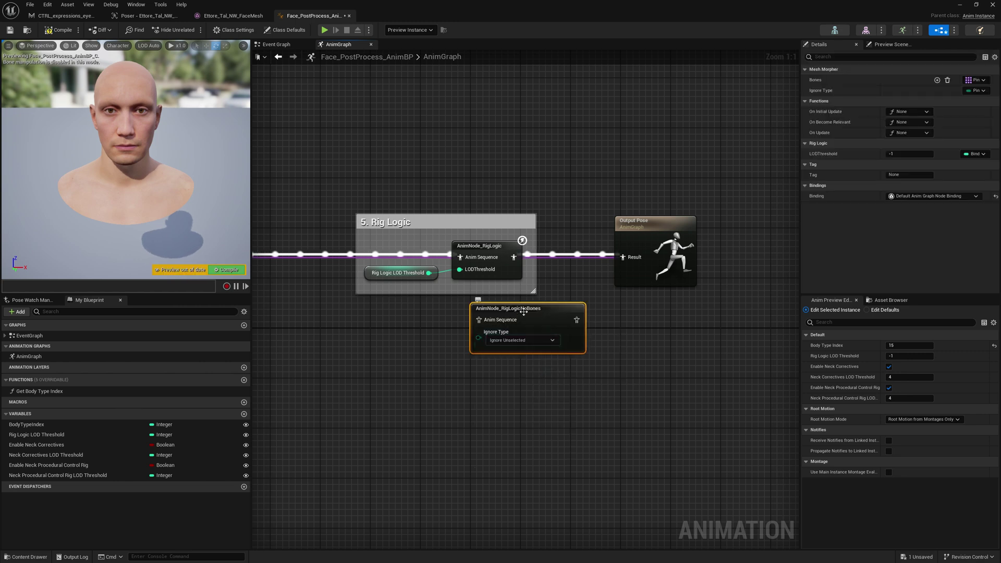
drag(554, 311, 524, 318)
right_drag(601, 326, 695, 312)
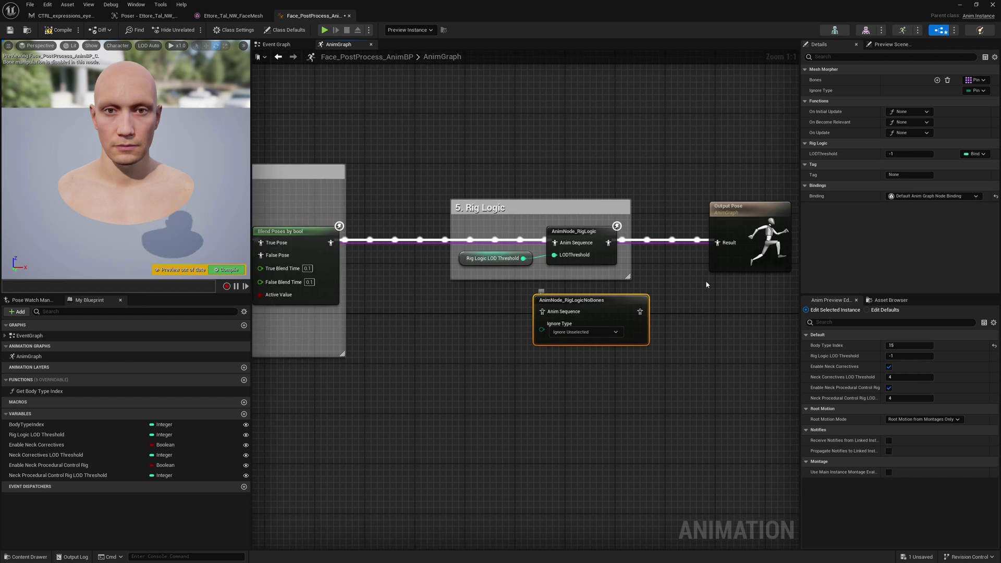
Step: Expose LODThreshold as a pin and wire LOD threshold, blended pose and Output Pose through it
click(976, 154)
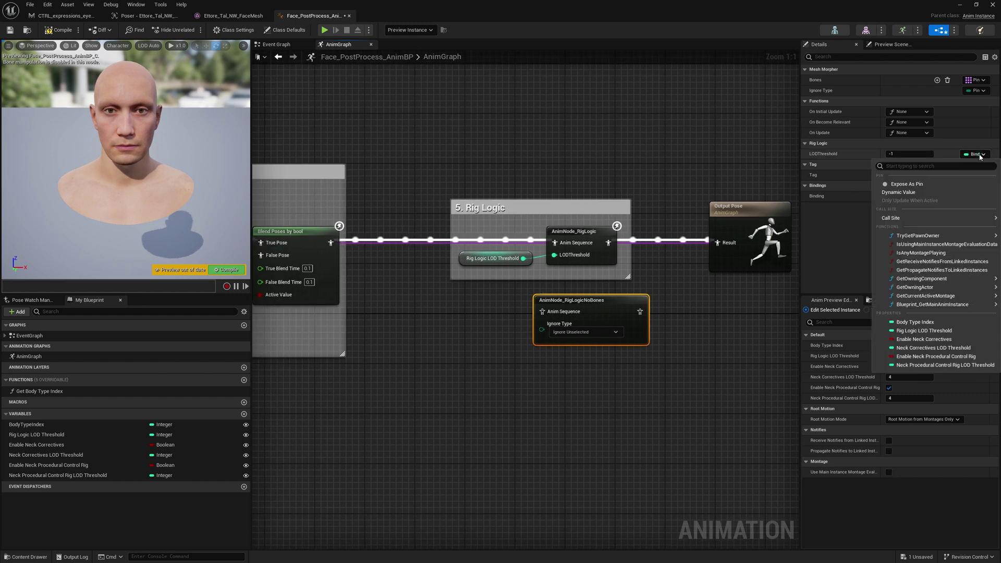
click(928, 185)
drag(572, 300, 597, 300)
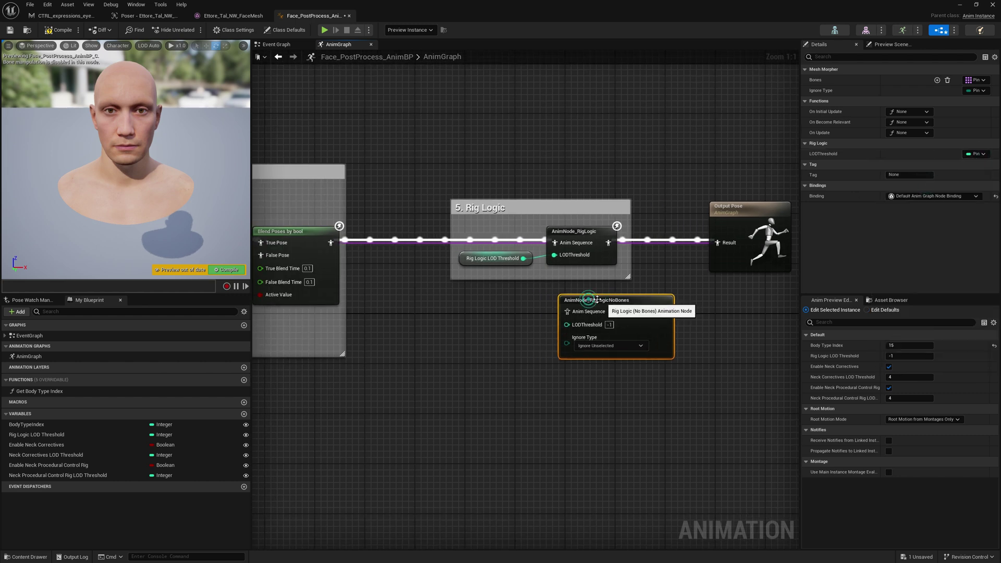
drag(522, 261, 567, 324)
click(469, 370)
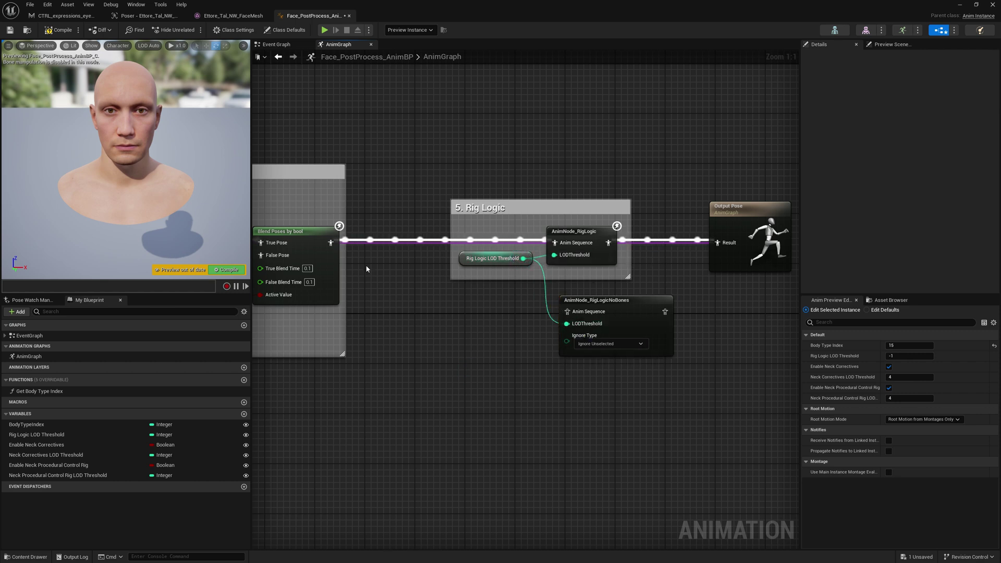
drag(338, 249, 571, 311)
drag(664, 312, 718, 243)
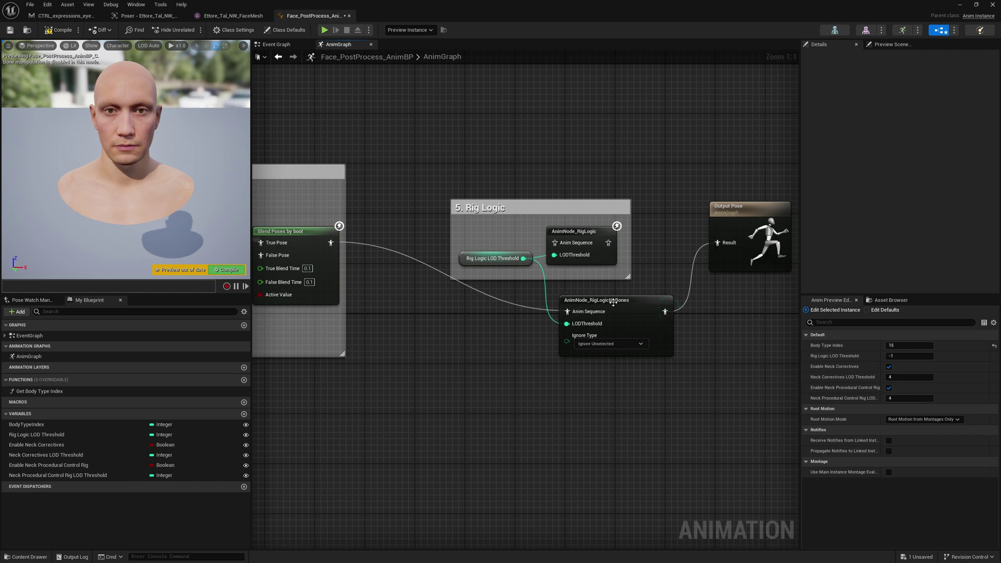
Step: Filter the Poser bone list by 'eye' and pick the FACIAL_R_Eye bone
click(133, 16)
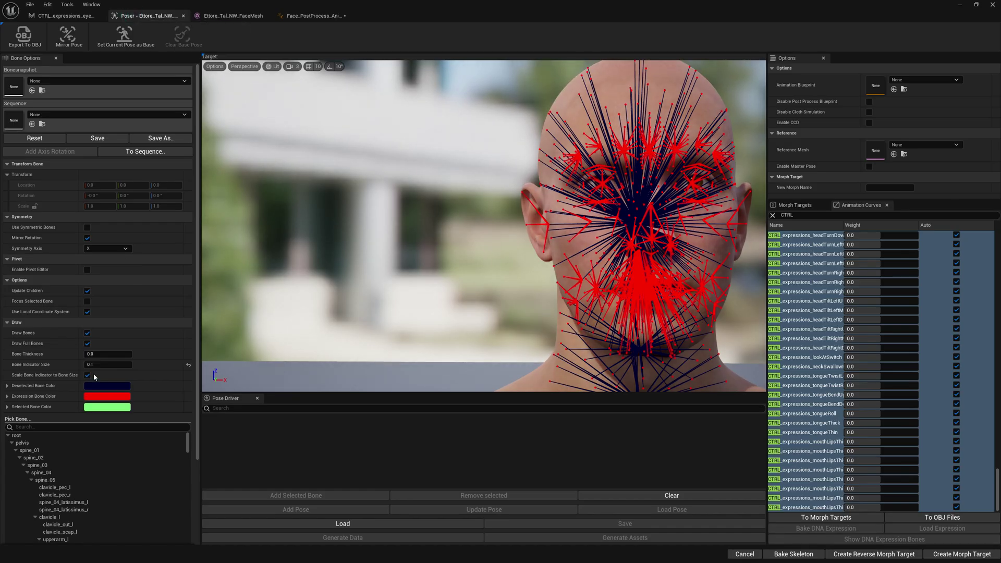
scroll(55, 328, down, 5)
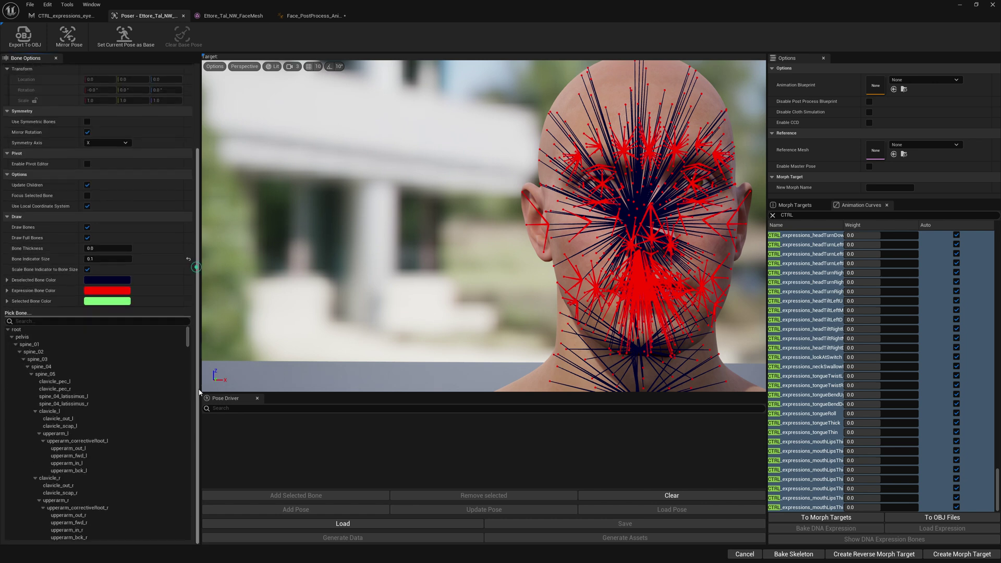
click(52, 321)
text(eye)
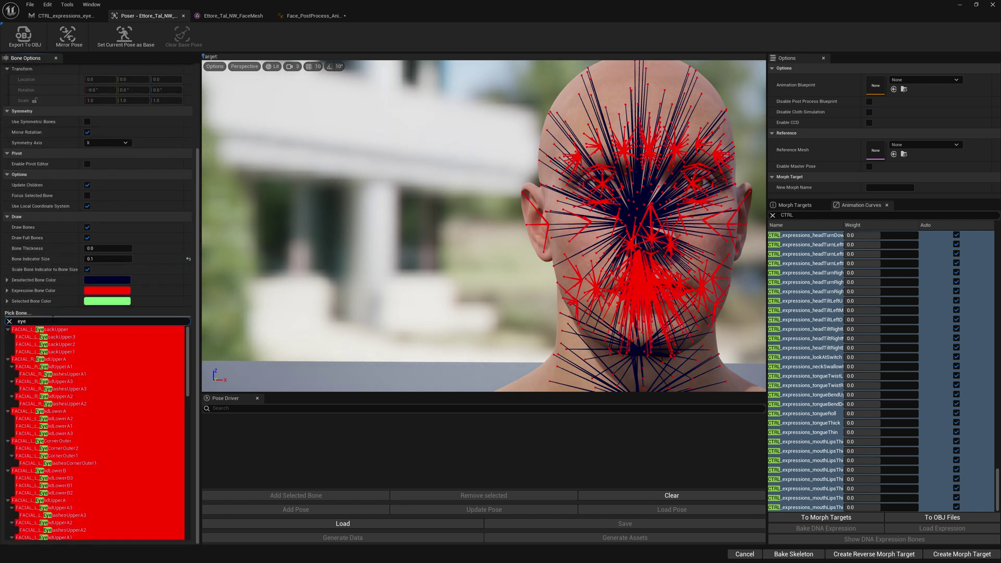
scroll(83, 393, down, 5)
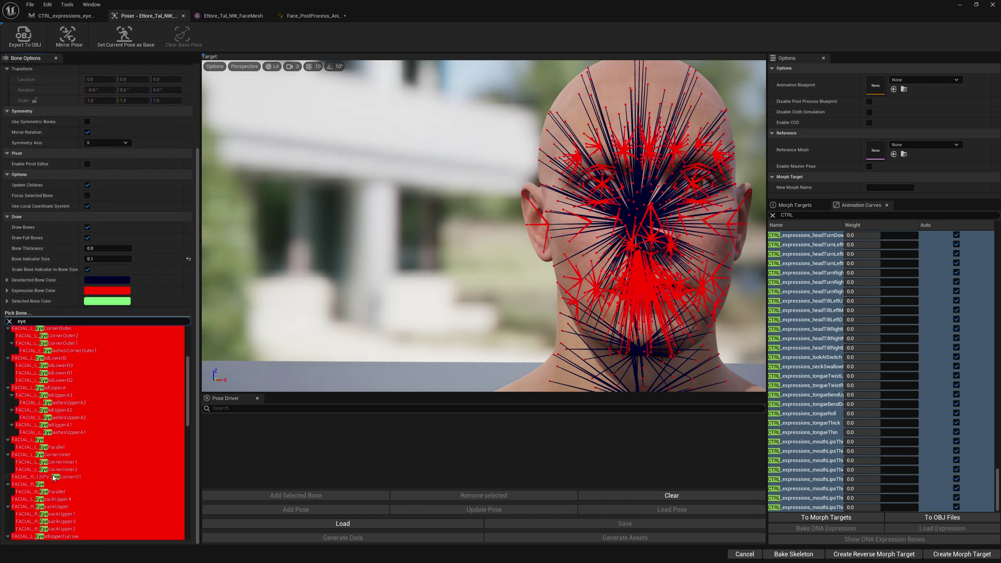
click(39, 485)
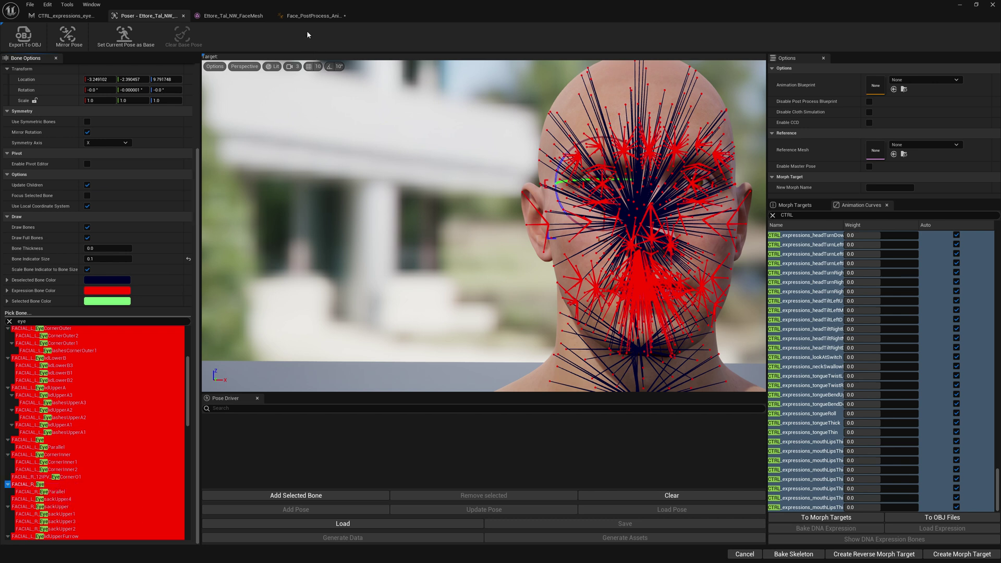
Step: Refresh the RigLogic No Bones node and set its first bone entry to FACIAL_R_Eye
click(313, 16)
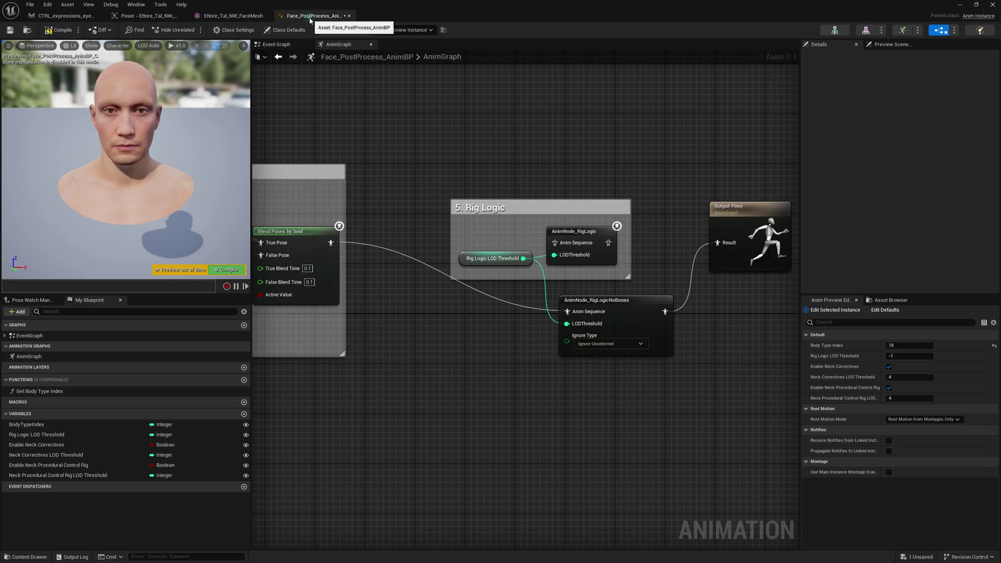
click(641, 326)
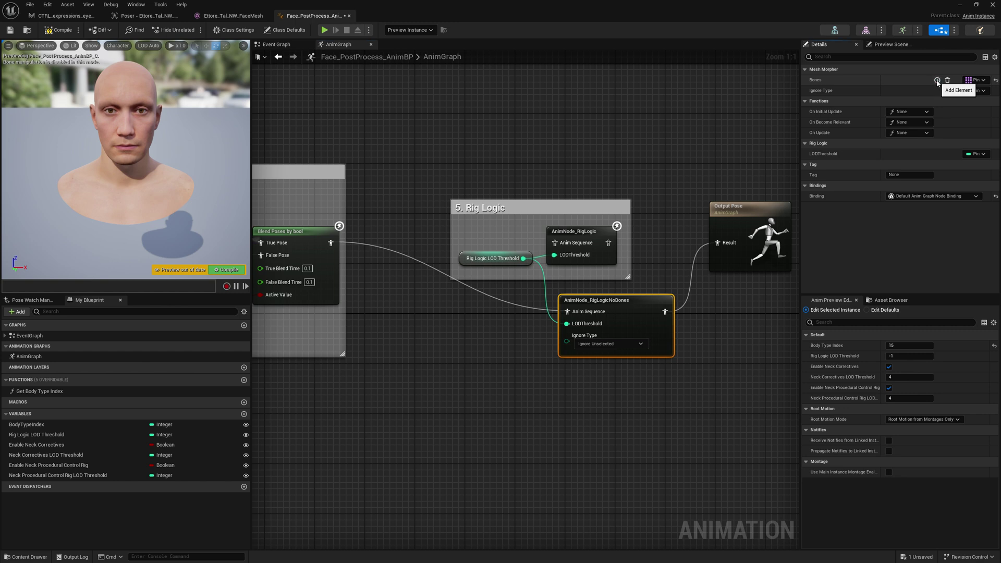
right_click(633, 320)
click(655, 375)
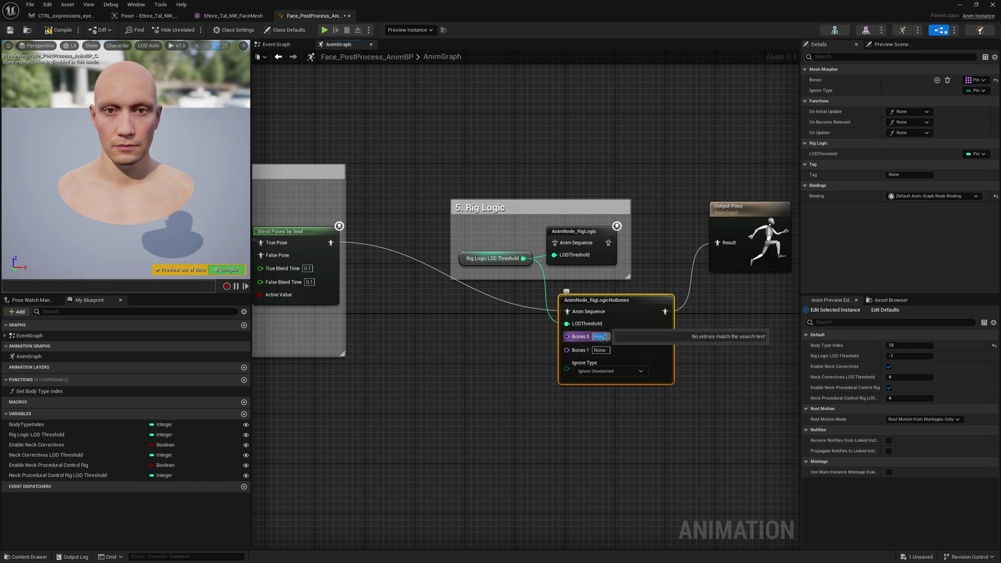
text(FACIAL_R_Eye)
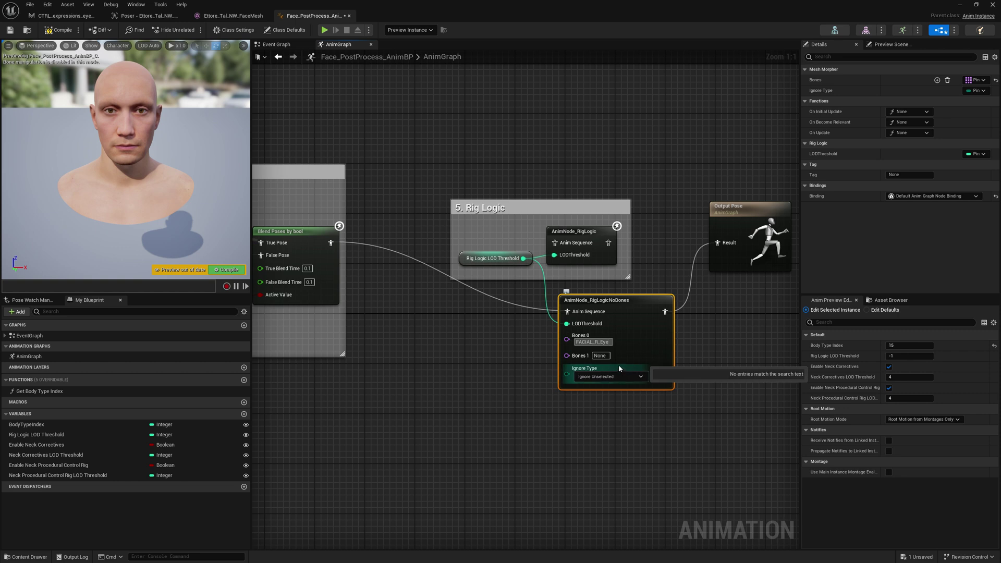
key(Return)
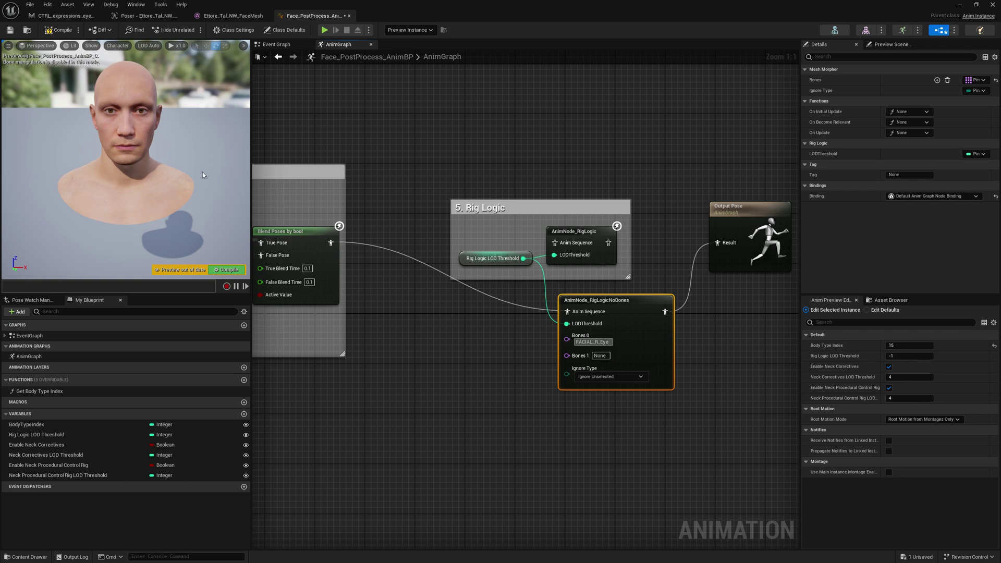
Step: Set the node's second bone entry to FACIAL_L_Eye
click(156, 18)
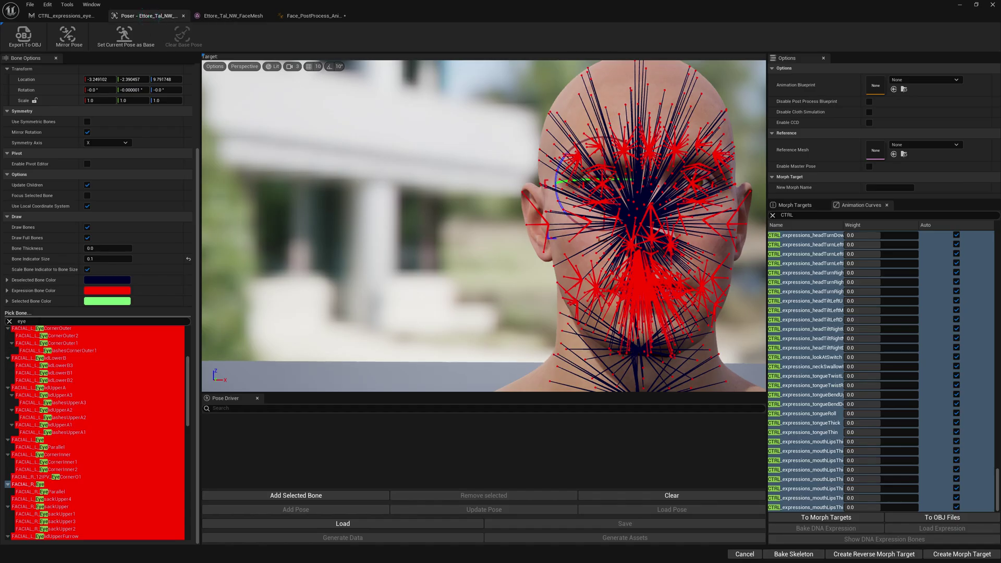
scroll(94, 362, down, 5)
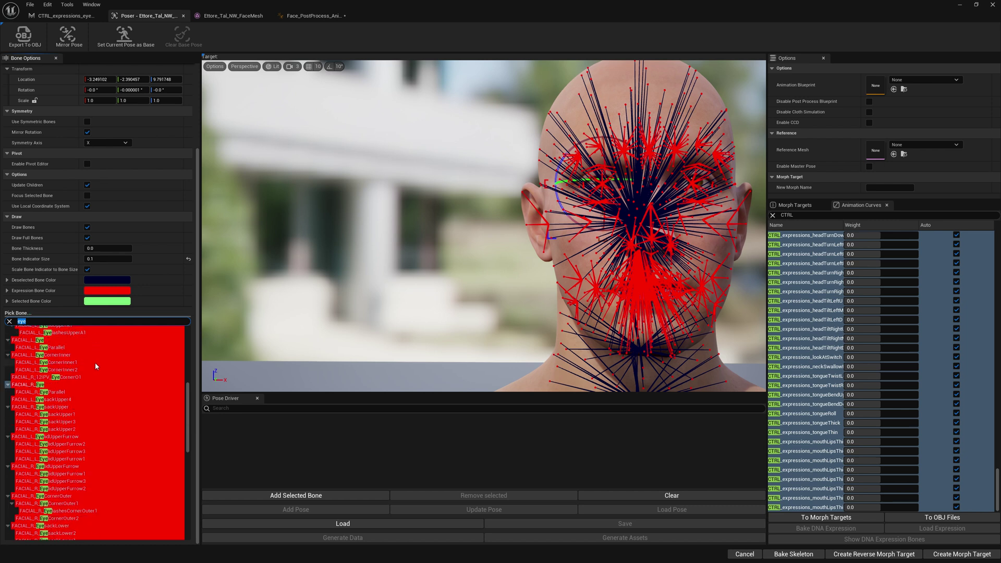
scroll(96, 368, down, 5)
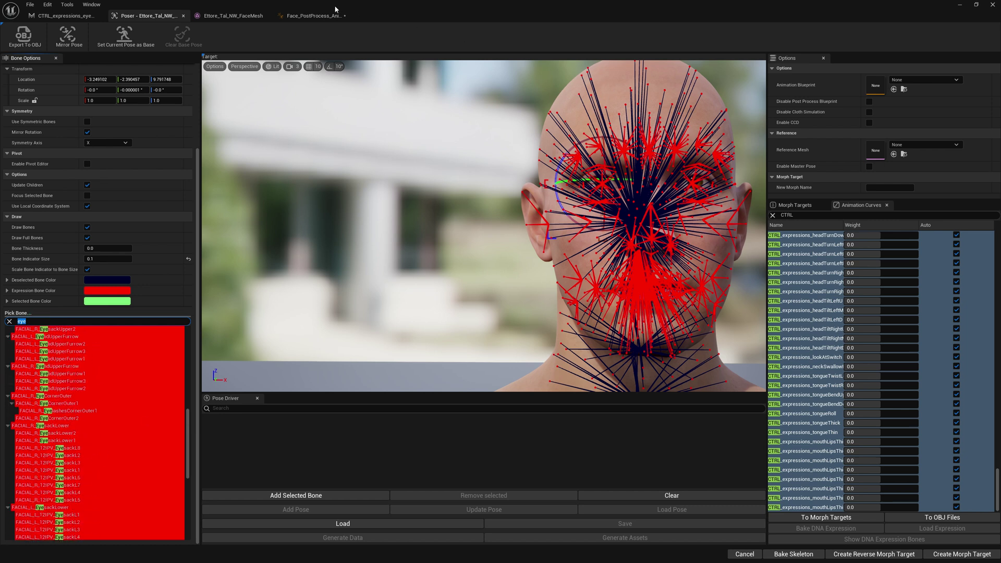
click(315, 16)
click(600, 355)
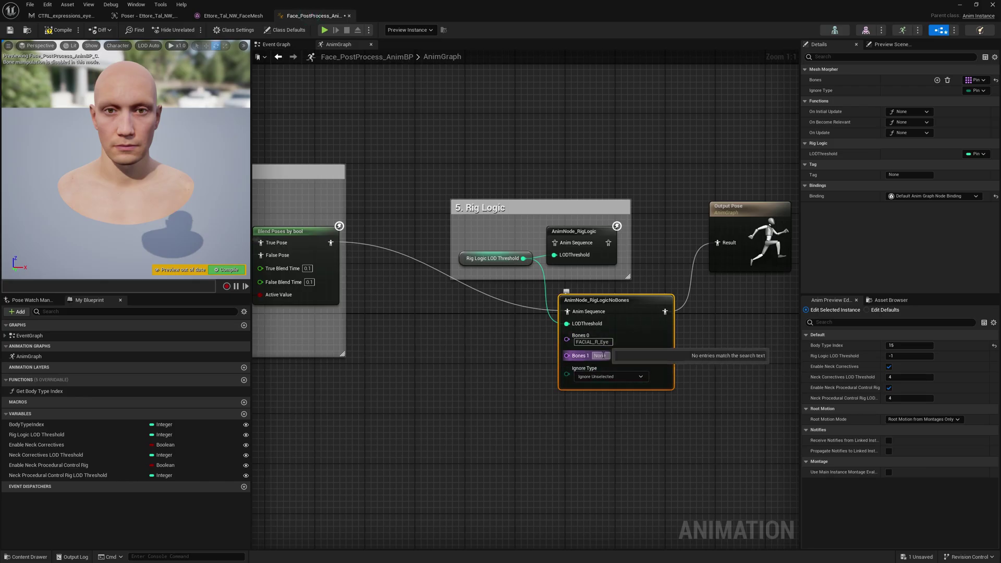
text(FACIAL_R_Eye)
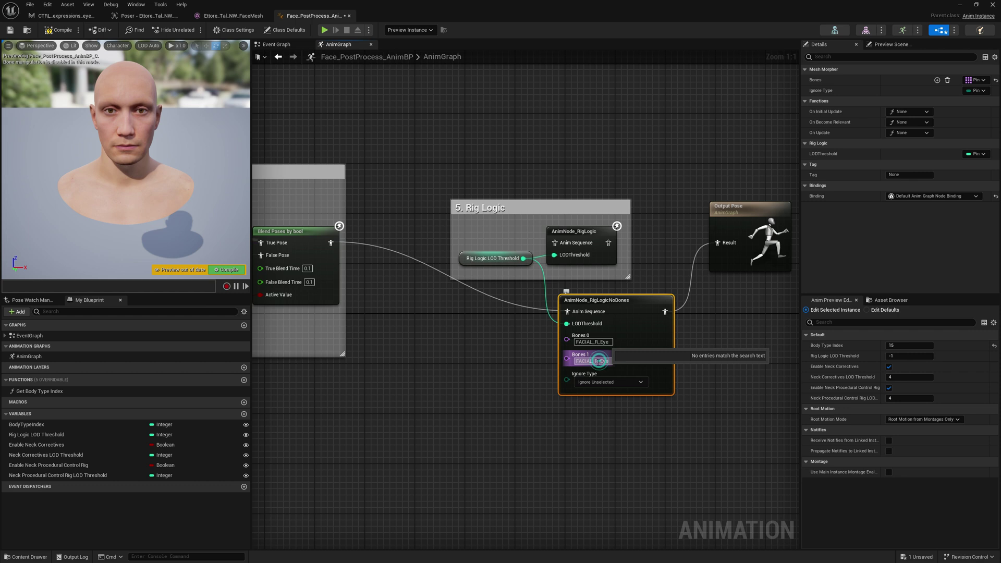
key(BackSpace)
text(L)
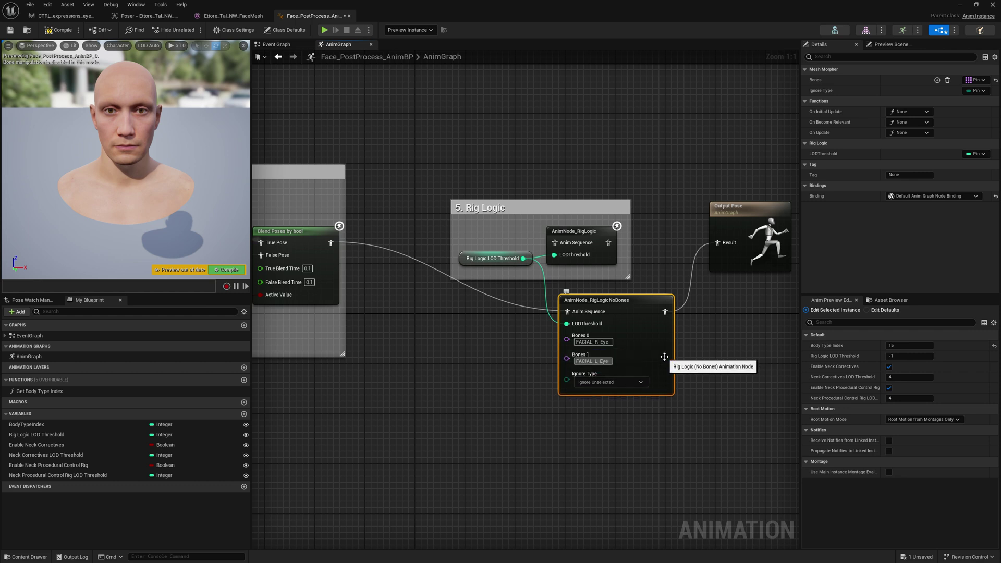
click(611, 382)
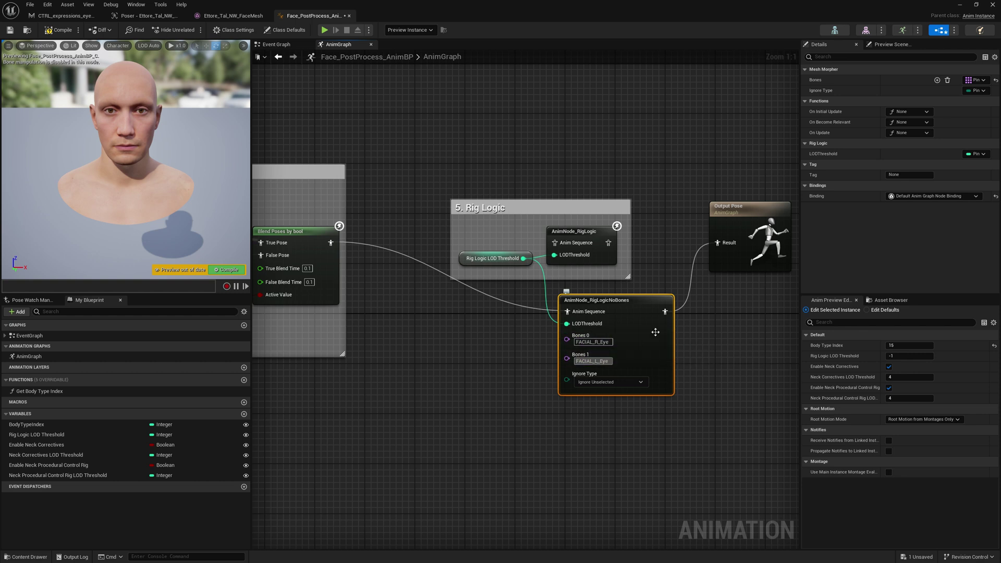
click(645, 327)
Step: Compile the Face_PostProcess_AnimBP animation blueprint
click(60, 33)
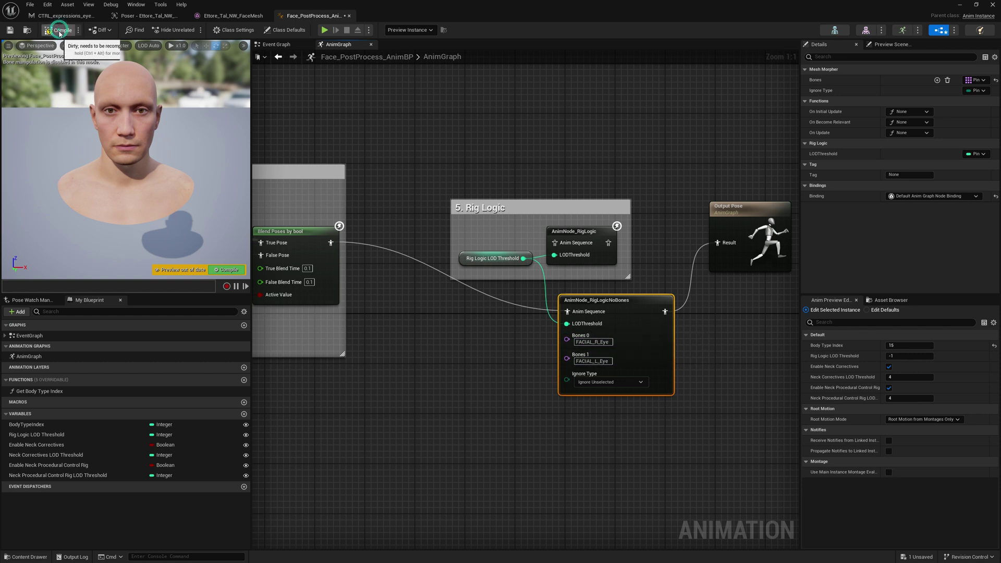
click(13, 29)
click(232, 16)
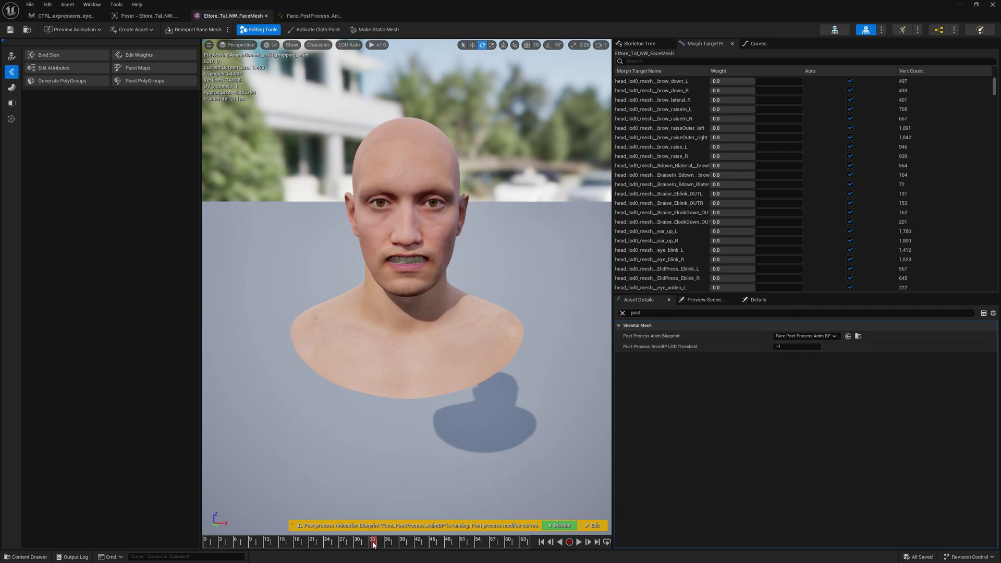
Step: Draw the full bone hierarchy over the face with a bone draw size of 0.01
drag(374, 545, 268, 543)
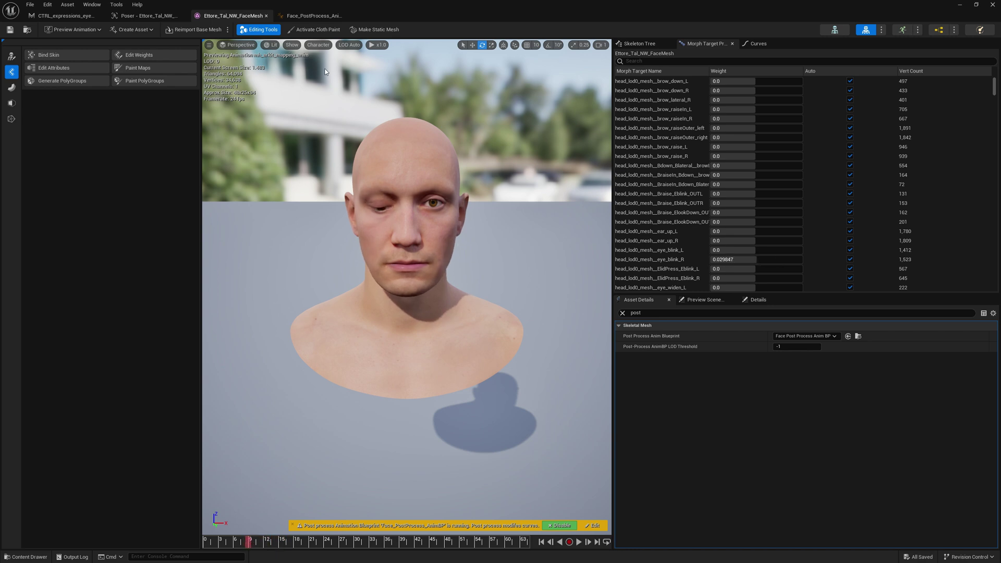
click(292, 44)
click(318, 45)
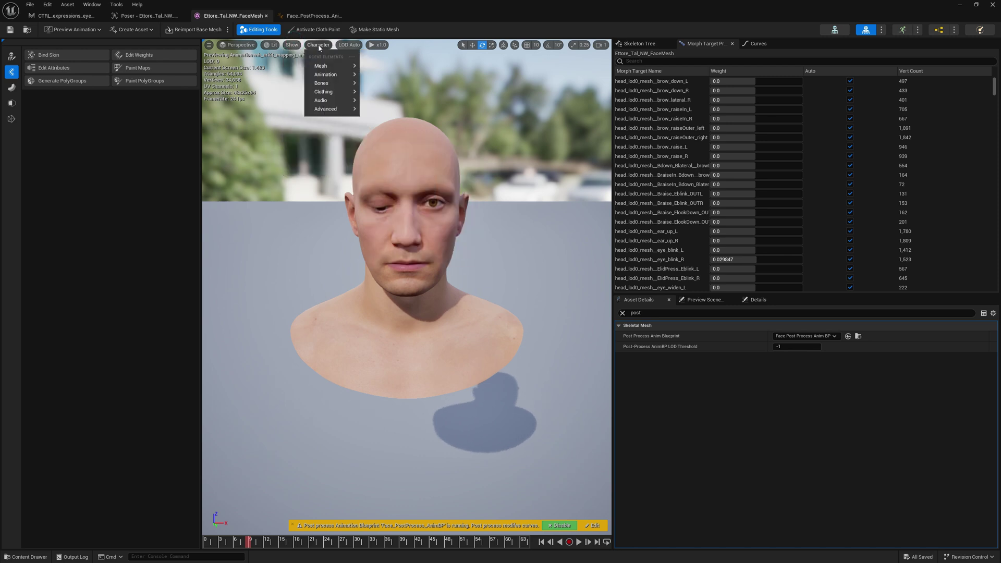
mouse_move(324, 83)
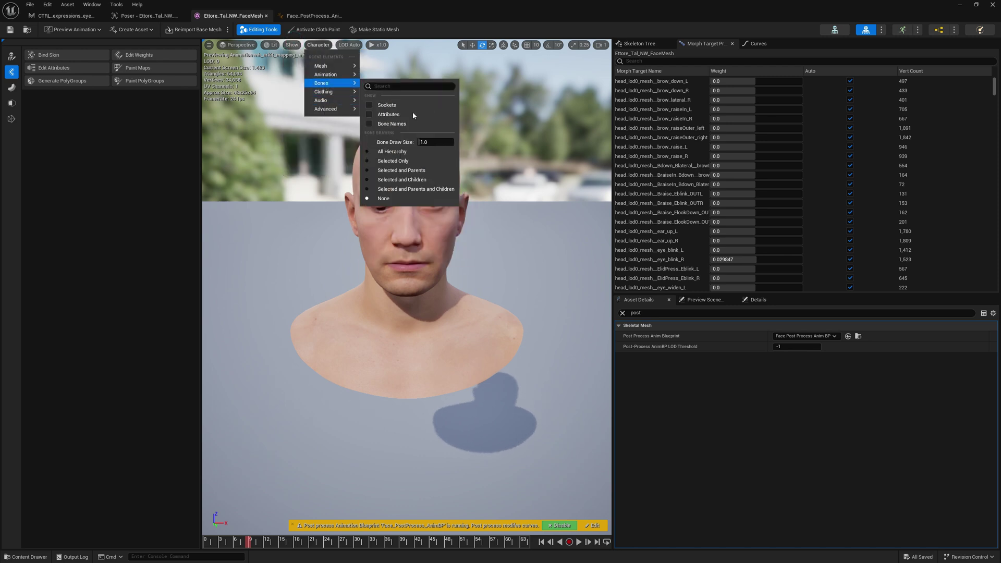
click(405, 153)
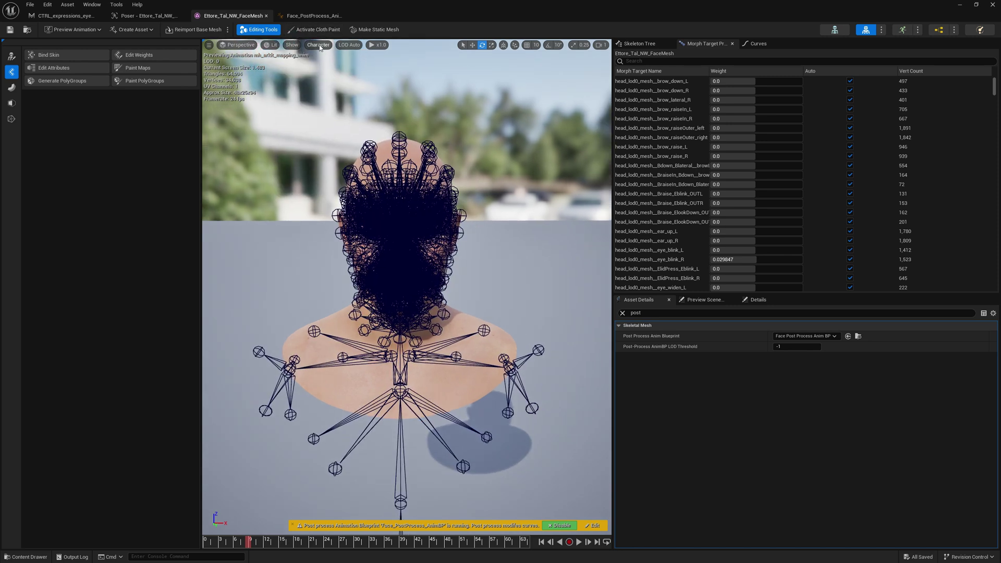
click(318, 46)
mouse_move(324, 83)
click(437, 142)
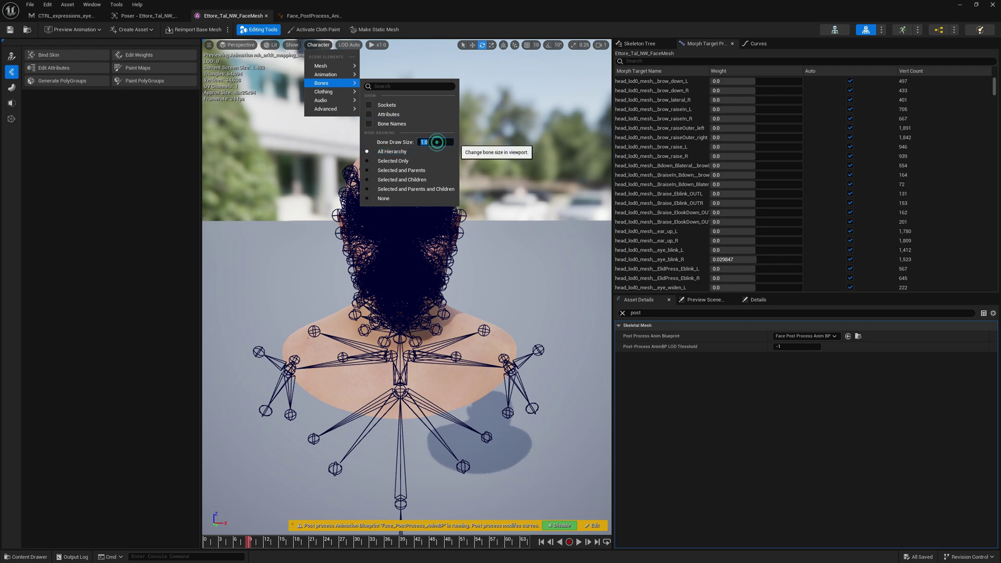
text(0.01)
key(Return)
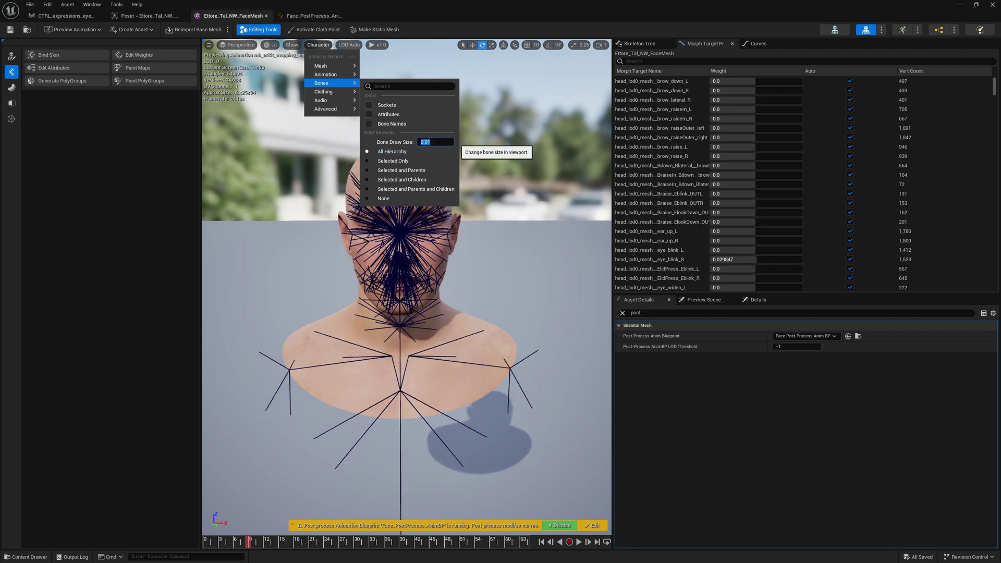
key(Escape)
Step: Slow the camera speed to 0.1 and scrub the animation between frames 15 and 37
scroll(407, 287, up, 5)
scroll(407, 287, down, 3)
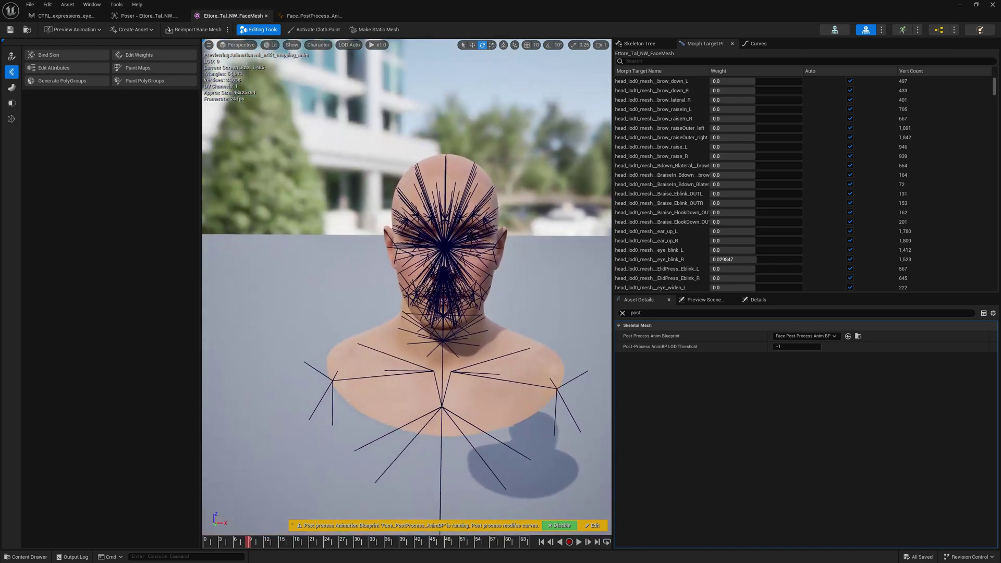
mouse_move(406, 287)
mouse_down()
mouse_move(339, 290)
mouse_move(415, 290)
mouse_up()
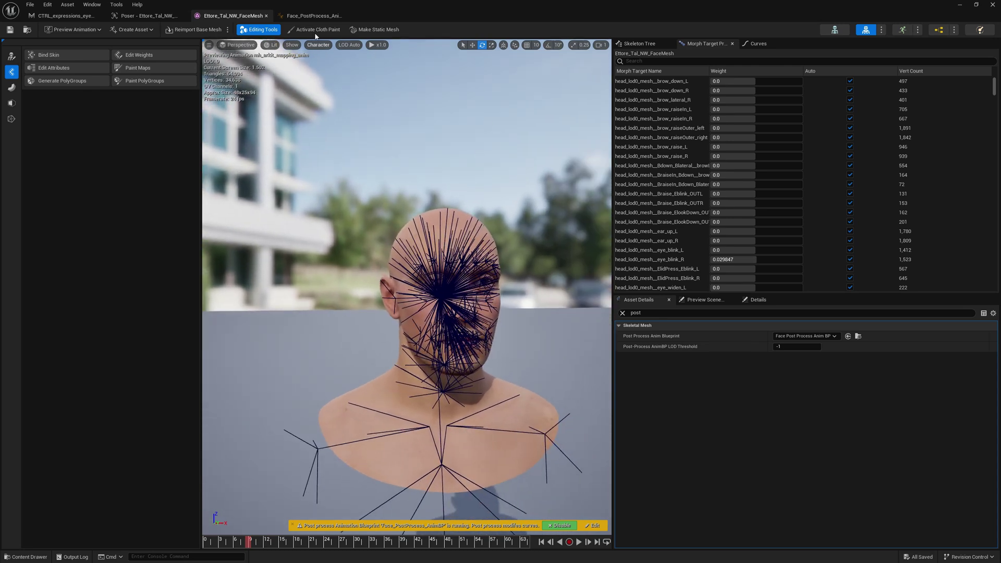
click(602, 45)
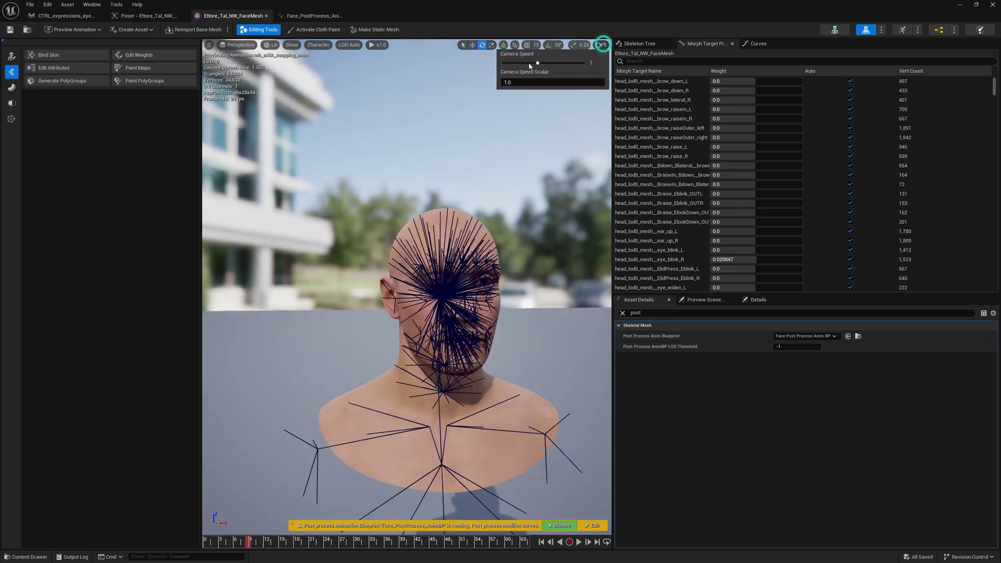
drag(530, 63, 502, 64)
drag(407, 313, 412, 277)
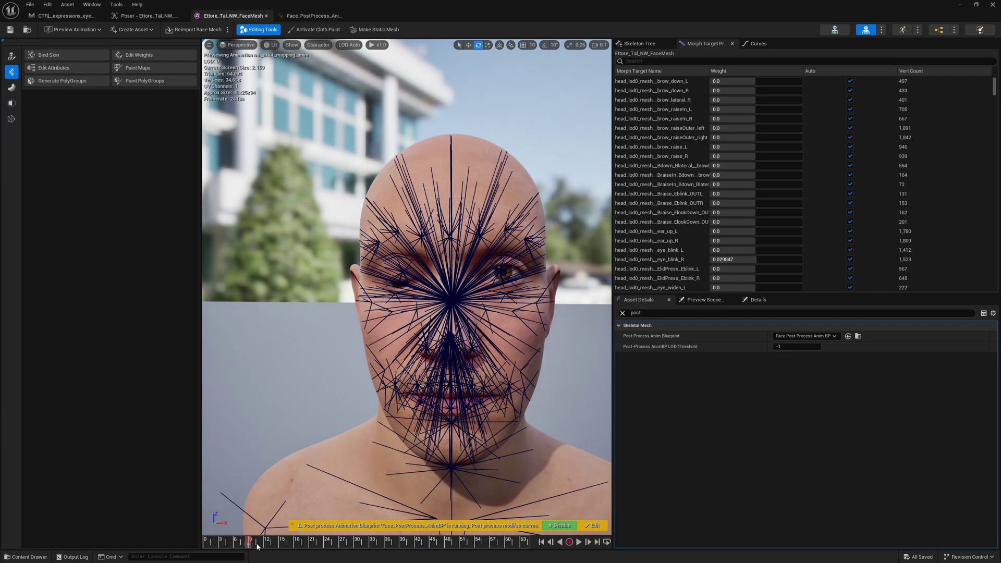
drag(257, 546, 468, 548)
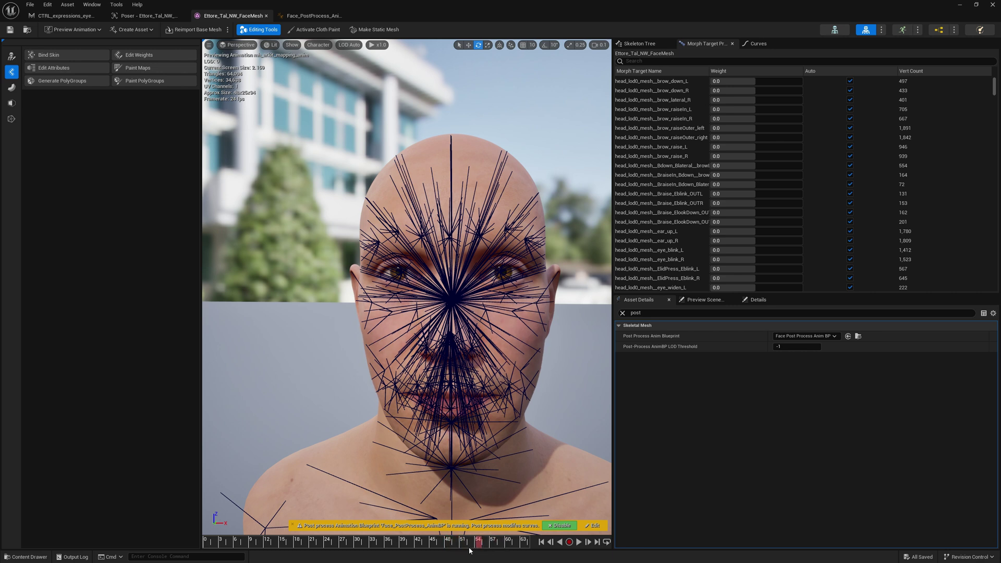
drag(453, 548, 272, 469)
click(62, 16)
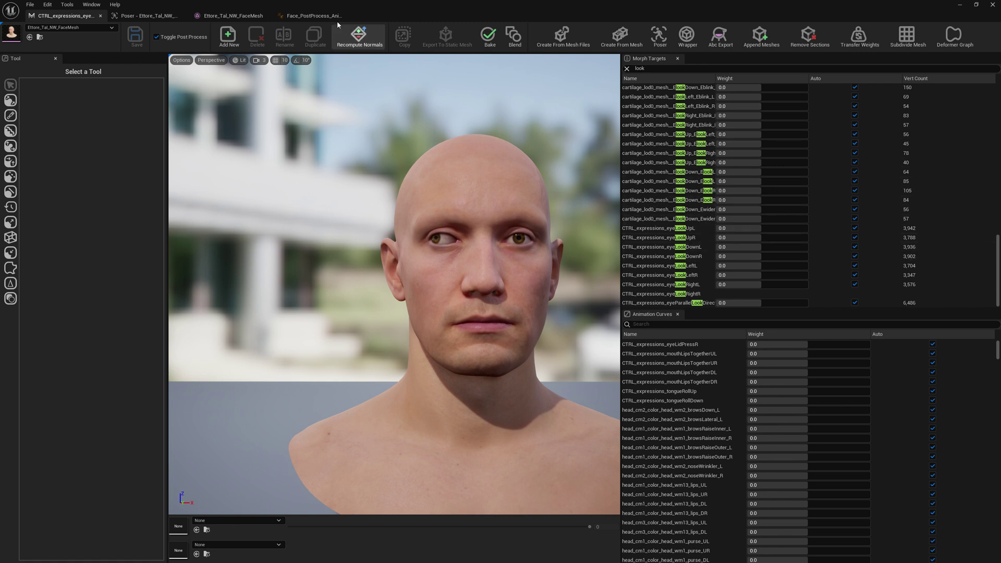
Step: Cycle through the AnimBP, Poser and CTRL tabs and return to the FaceMesh preview
click(311, 15)
click(218, 16)
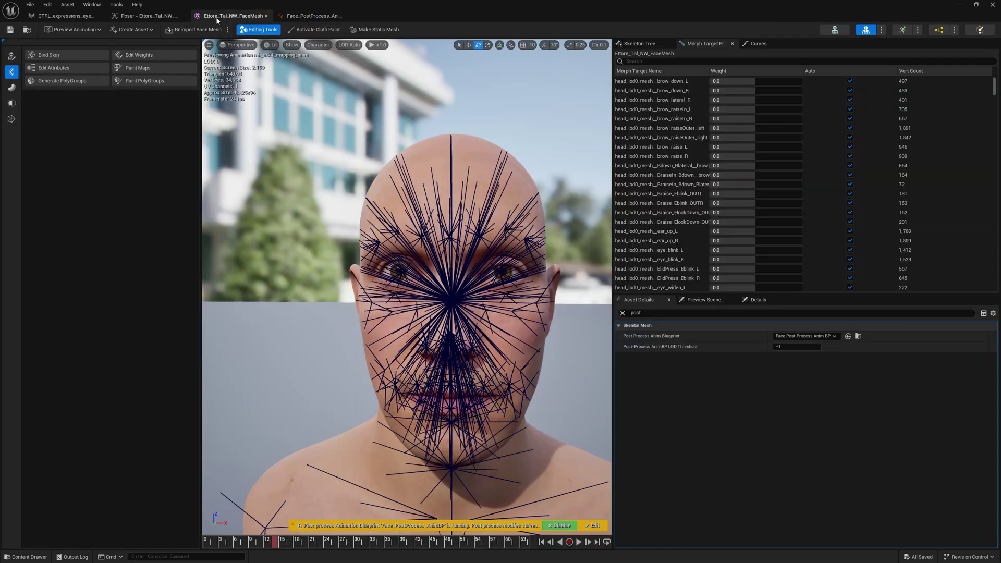
click(138, 15)
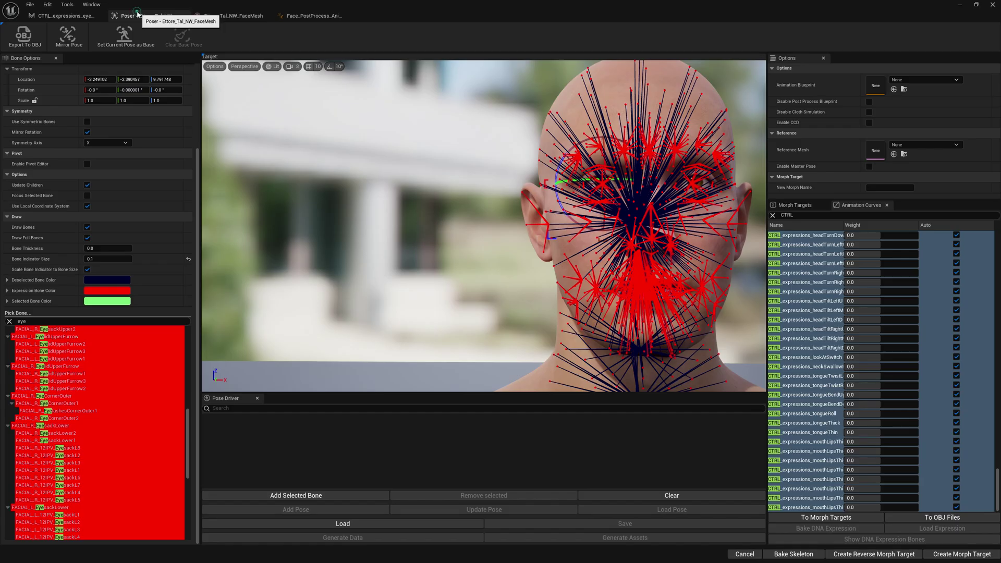
click(62, 16)
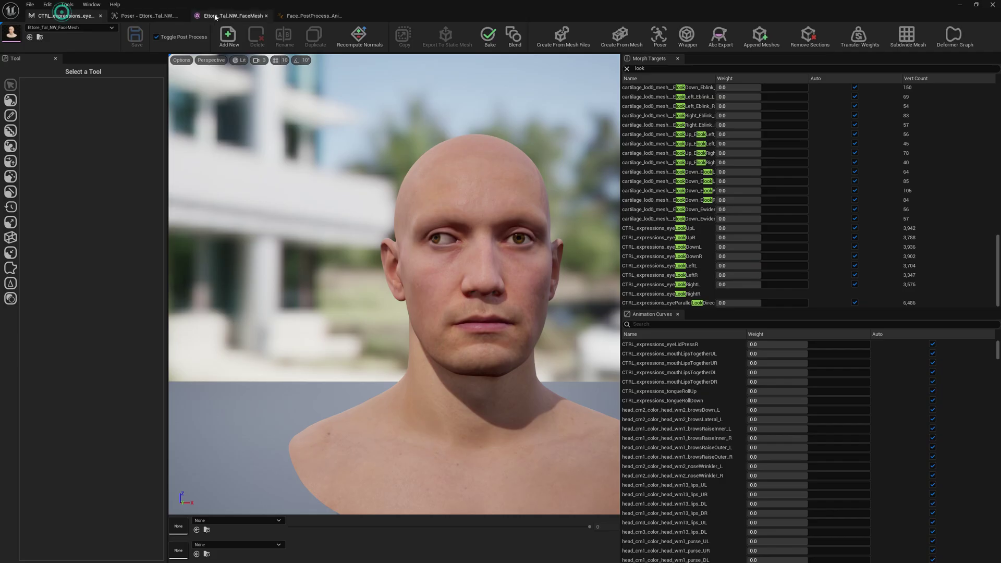
click(215, 15)
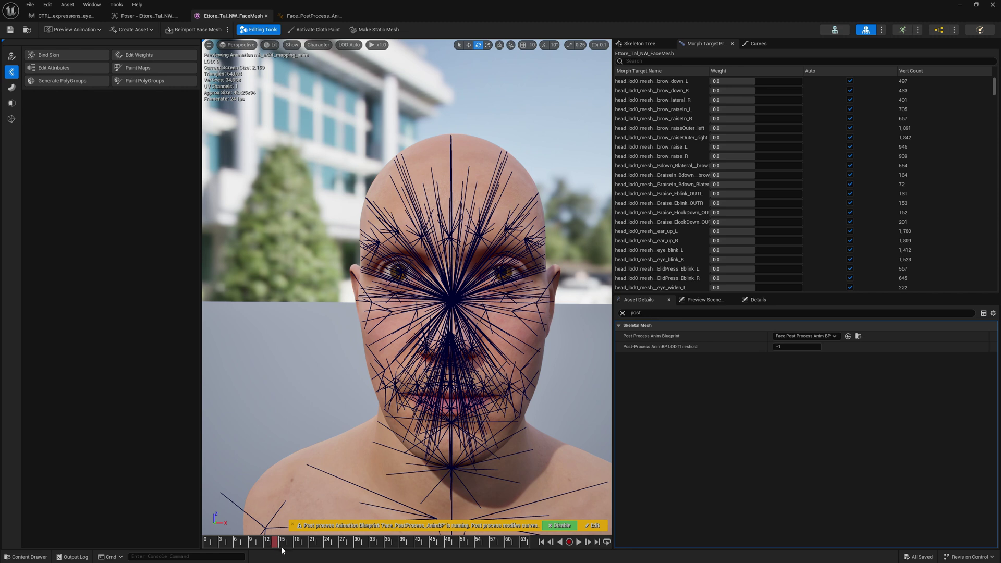
Step: Scrub the face animation to frame 12 and back toward frame 39, viewing the eyes at three-quarter angle
drag(313, 546, 403, 545)
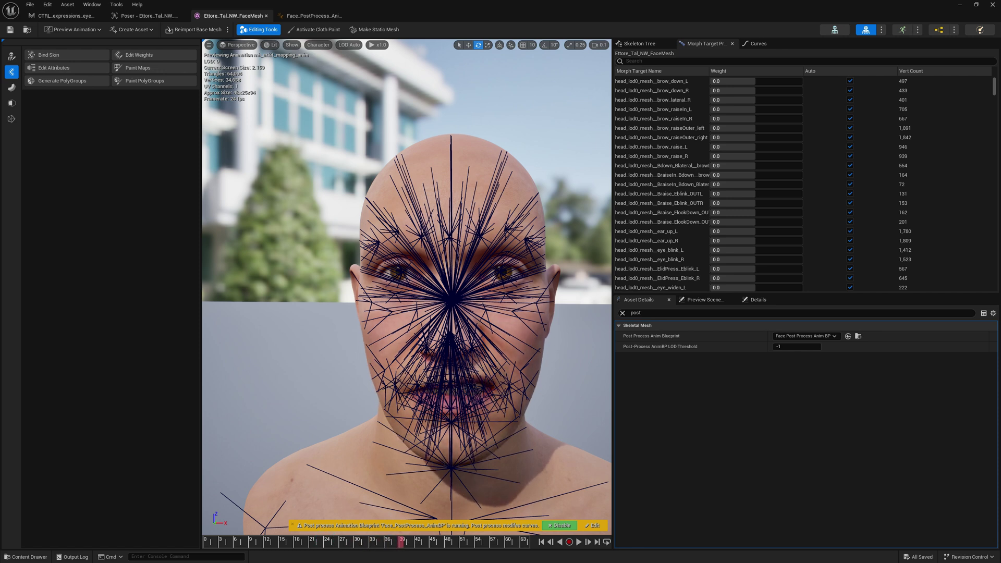
middle_drag(479, 476, 502, 468)
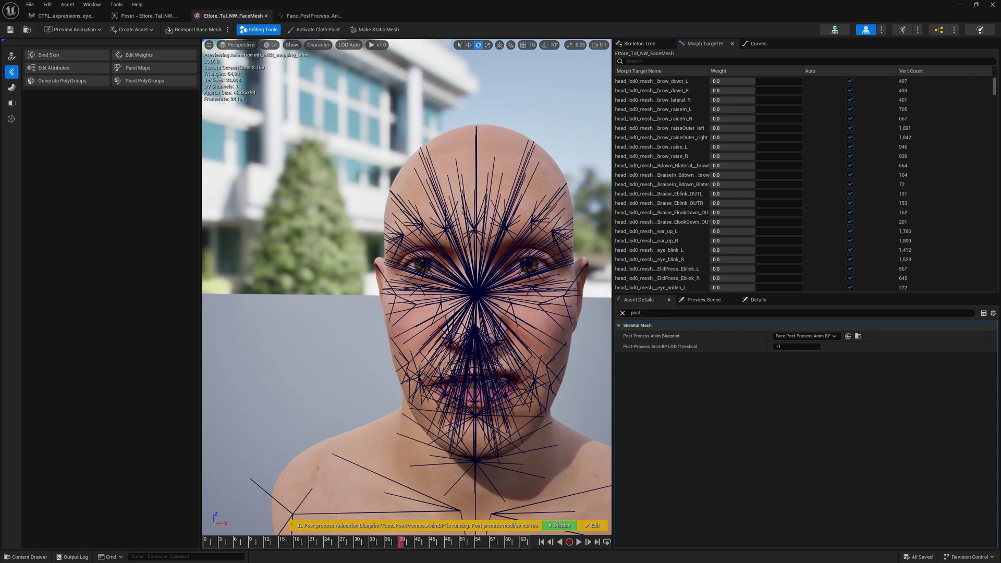
right_drag(502, 468, 433, 464)
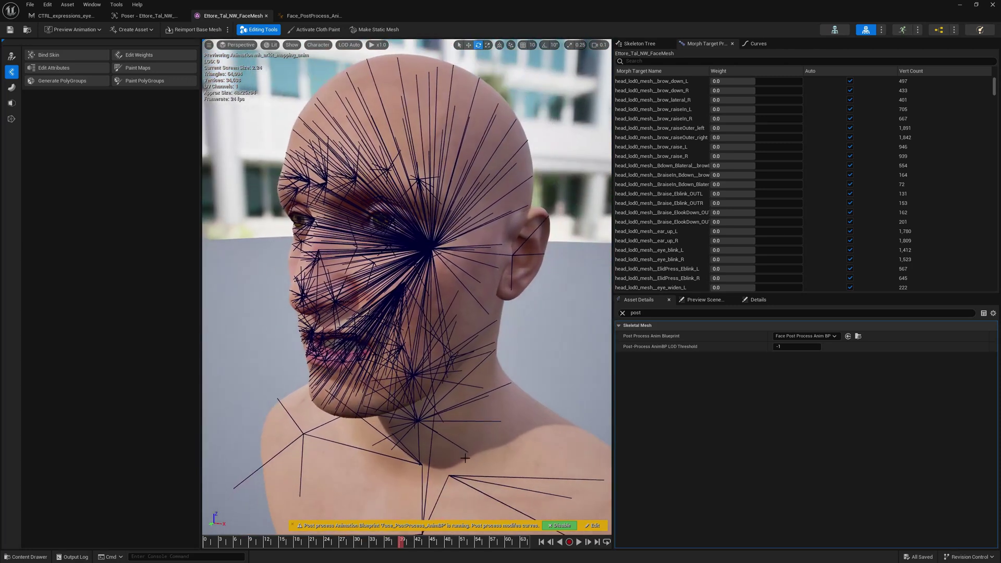
click(420, 544)
mouse_move(419, 544)
mouse_down()
mouse_move(438, 544)
mouse_move(267, 547)
mouse_up()
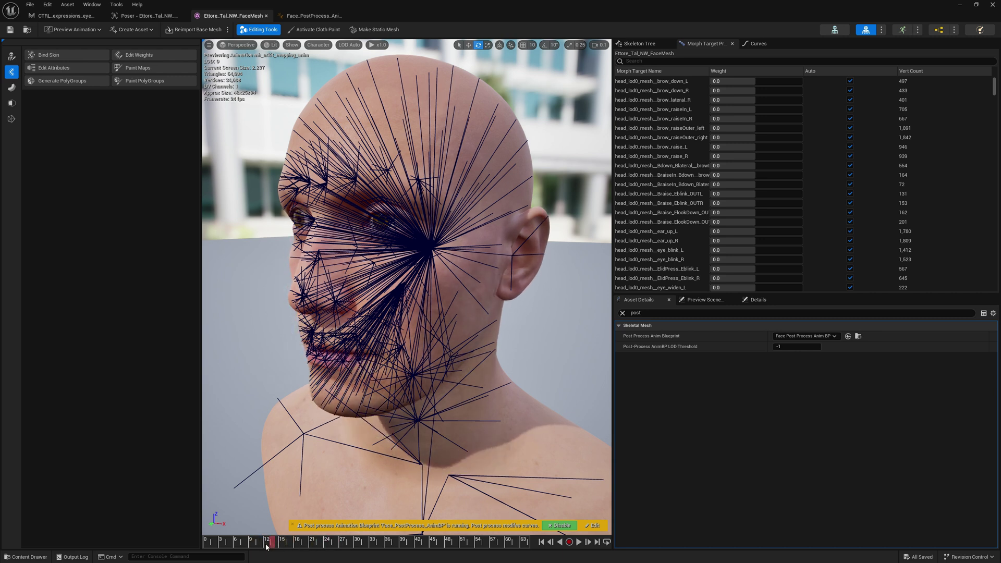